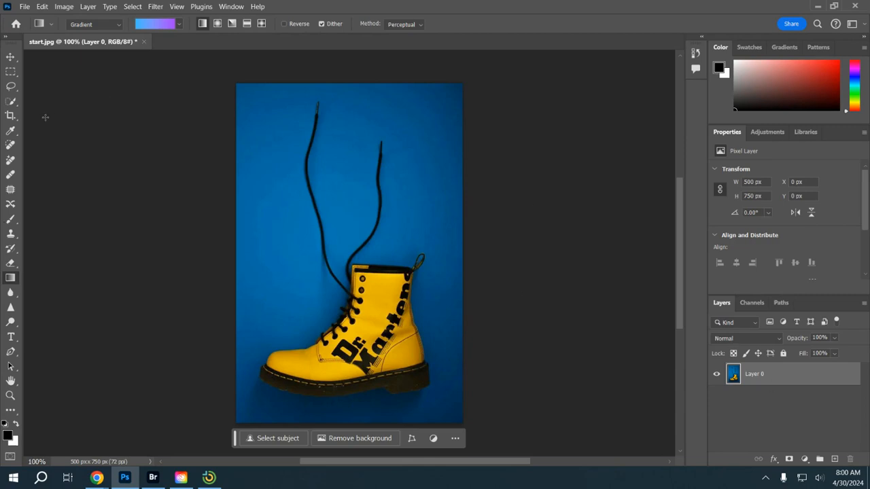
- Crop a thin strip off the image's upper edge, reducing its height to 720 px
left_click(11, 116)
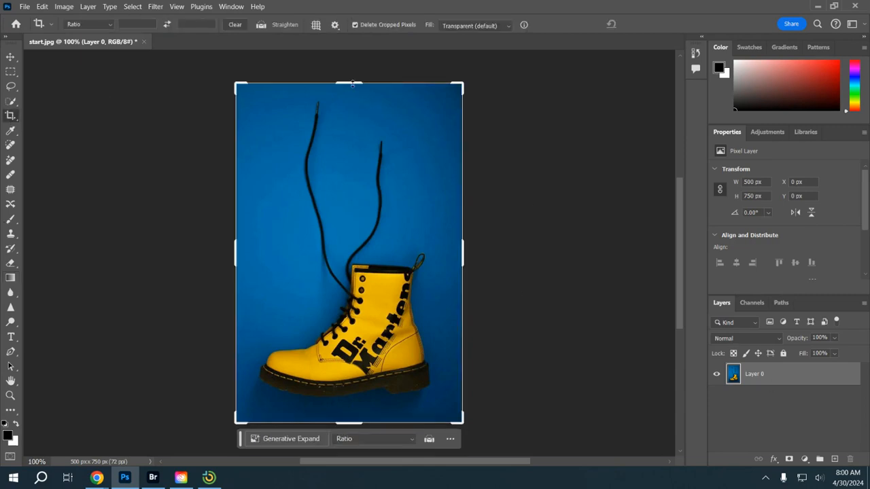
mouse_move(352, 84)
left_mouse_down()
mouse_move(350, 113)
mouse_move(359, 95)
left_mouse_up()
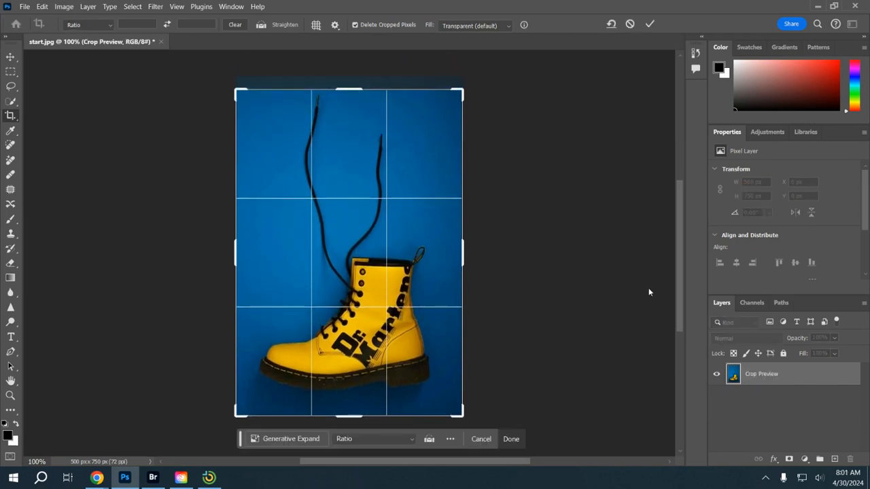
key("Return")
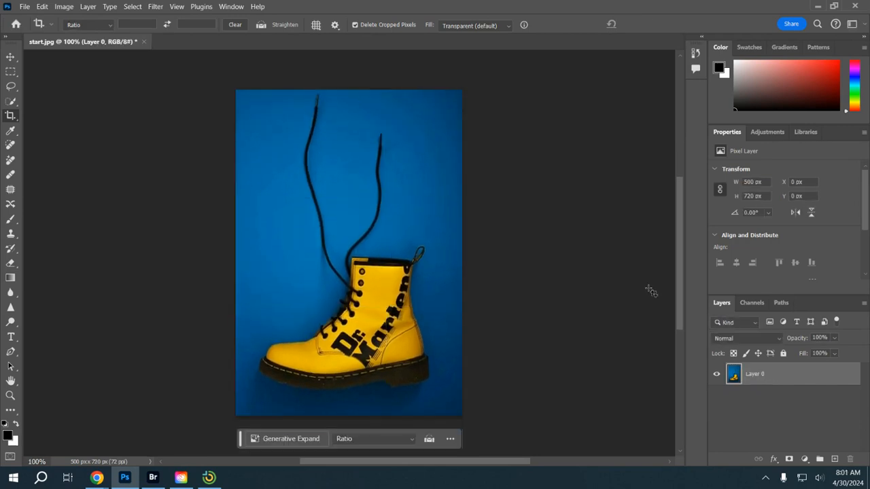
left_click(10, 395)
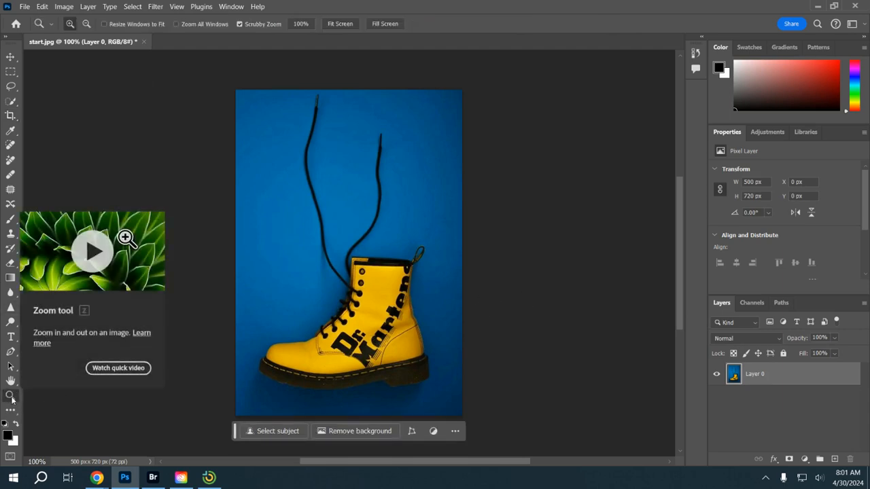
left_click(357, 218)
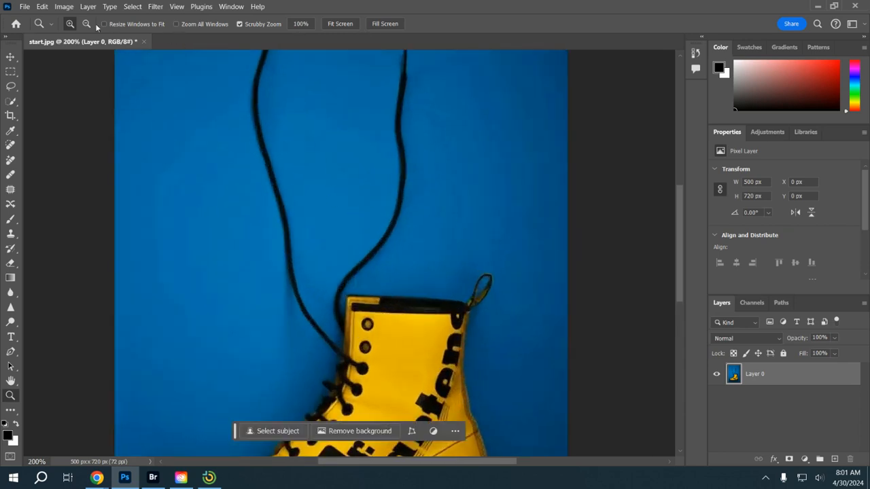
left_click(86, 24)
left_click(346, 238)
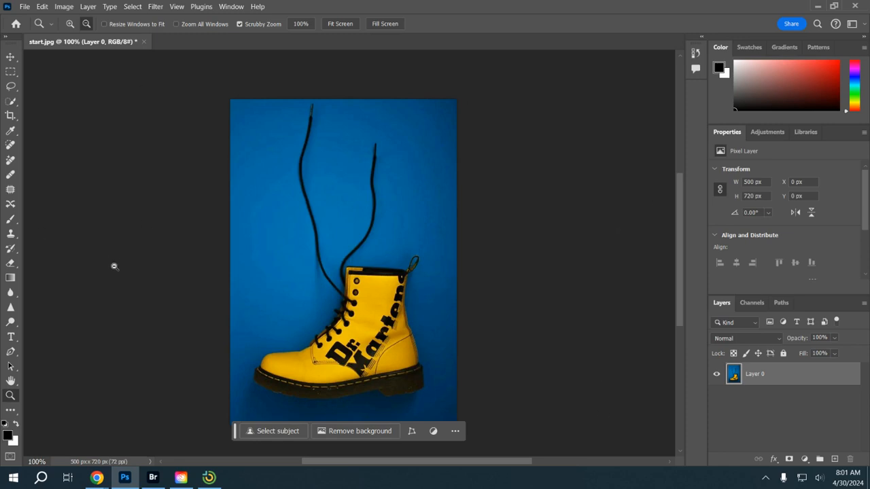
- Activate the standard Pen tool and set its drawing mode to Shape
left_click(11, 352)
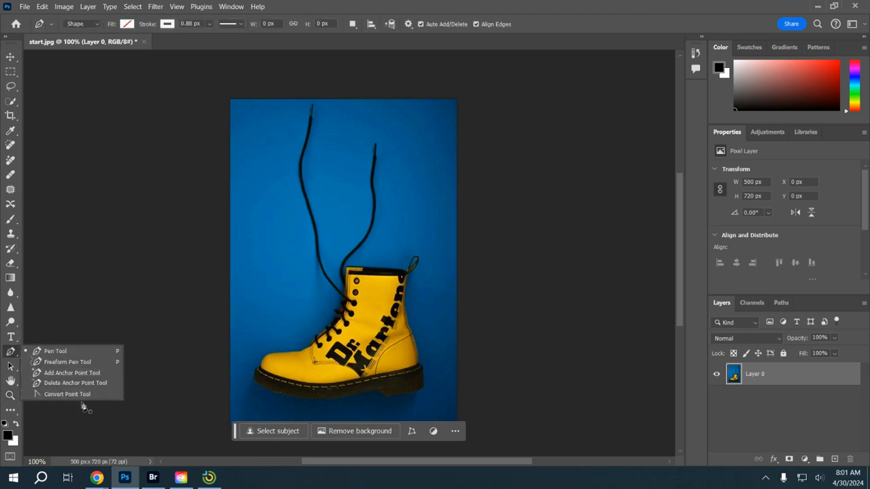
left_click(74, 350)
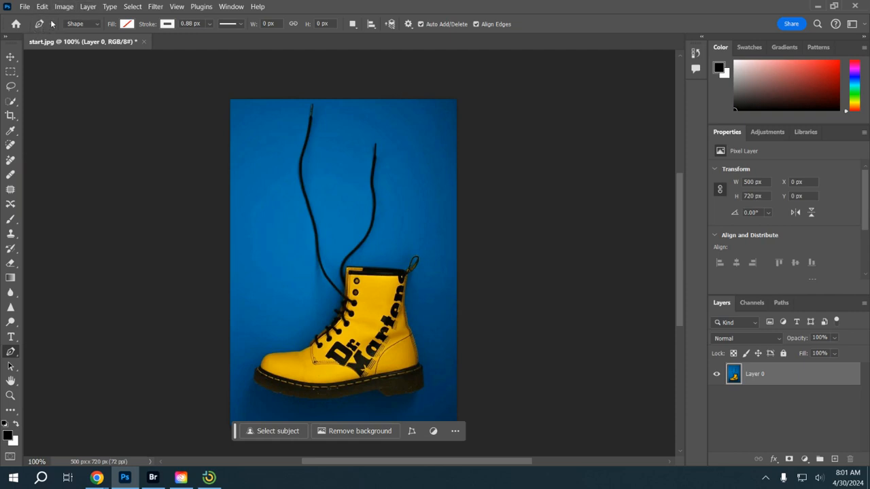
left_click(87, 25)
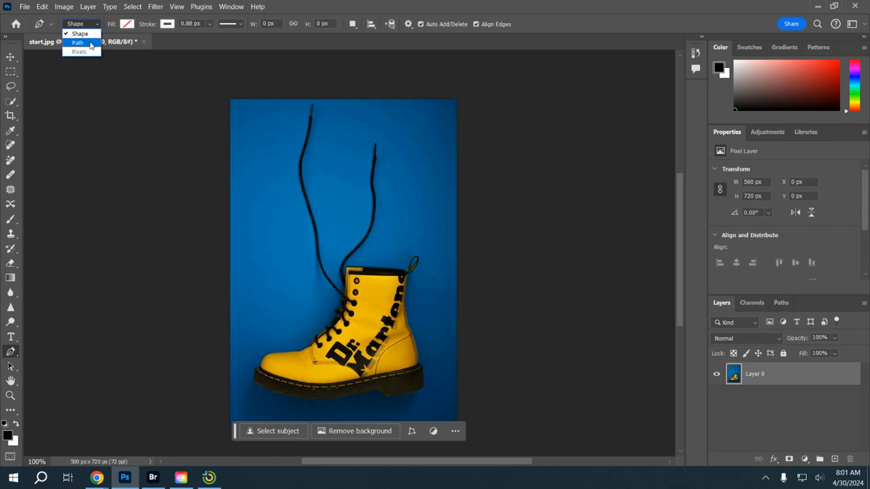
left_click(84, 43)
left_click(95, 26)
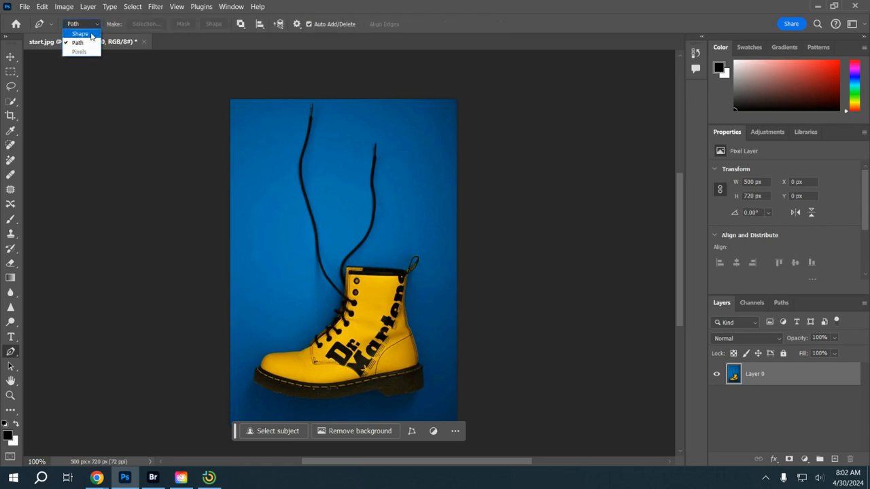
left_click(91, 34)
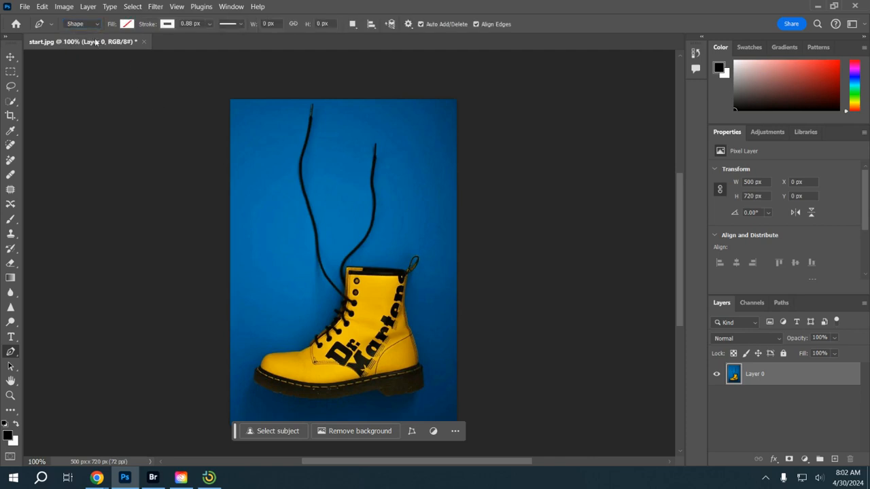
- Set the Pen tool's shape fill to no color
left_click(127, 26)
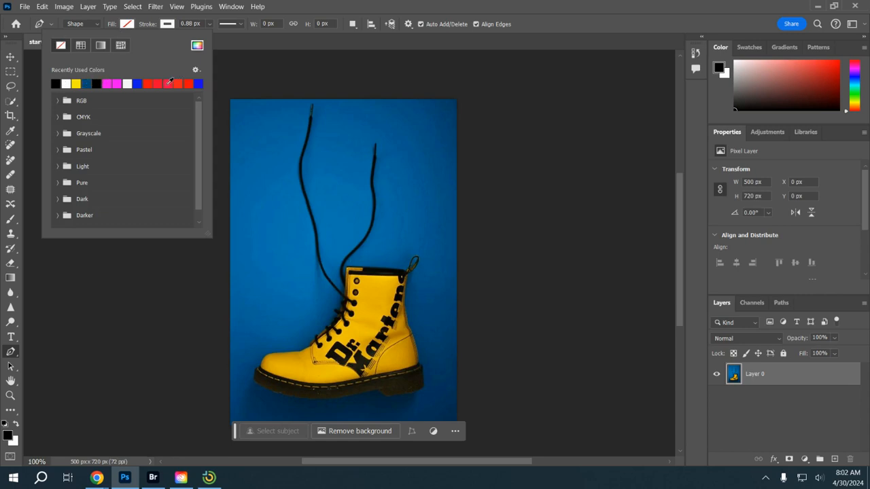
left_click(169, 83)
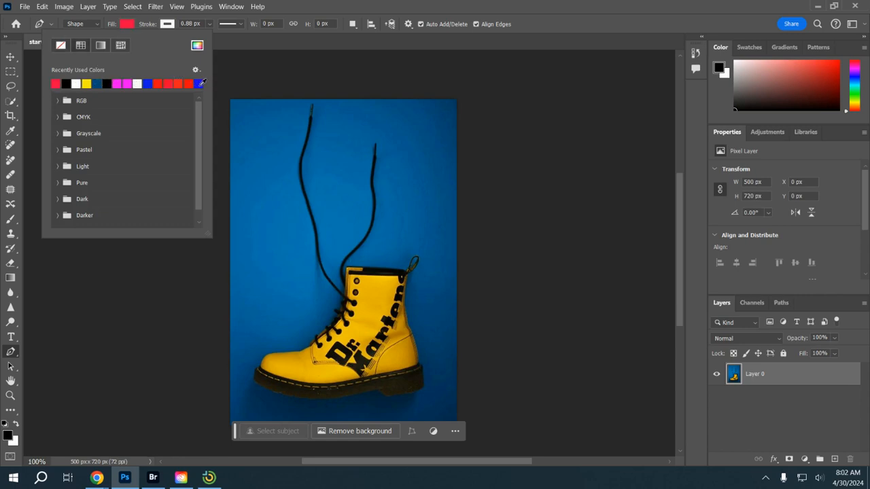
left_click(199, 83)
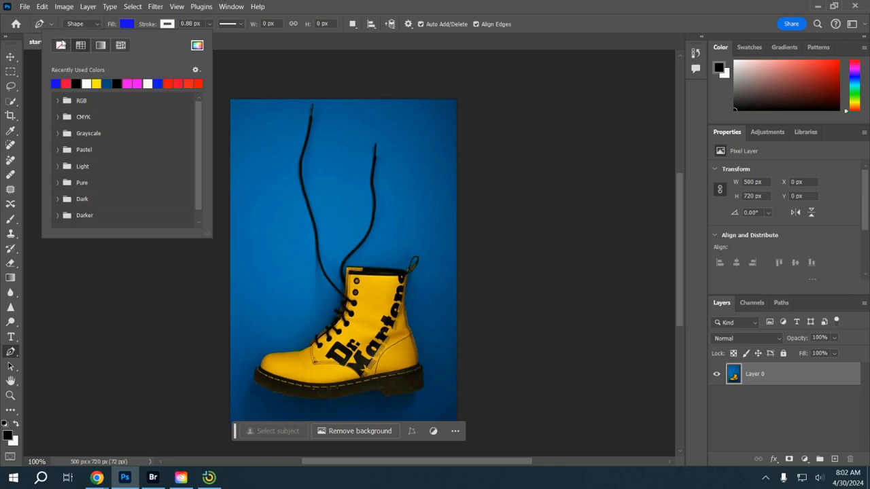
left_click(61, 46)
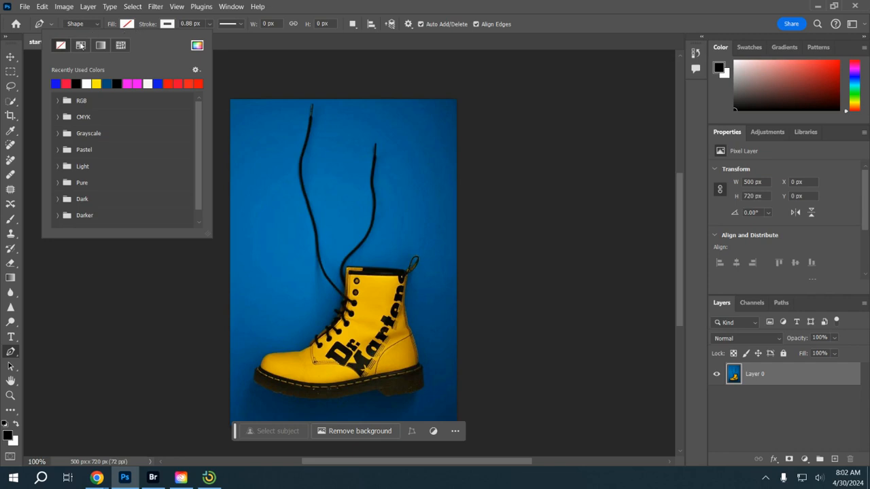
left_click(148, 27)
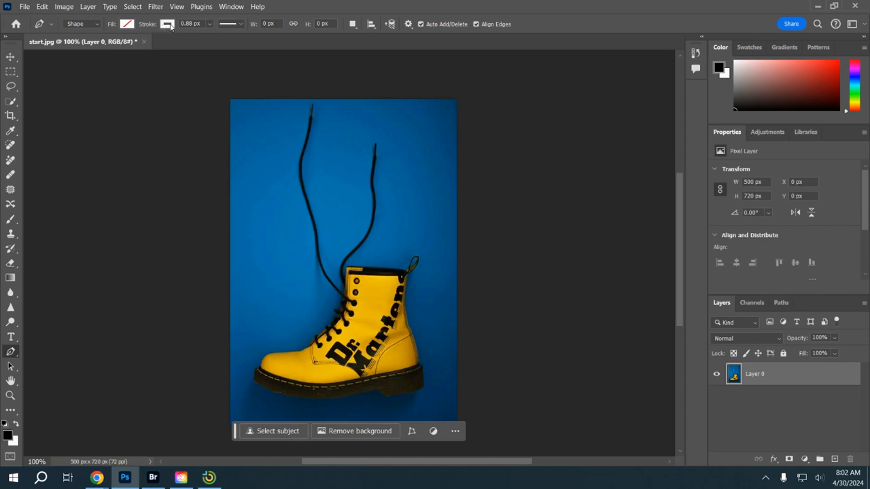
- Set the Pen tool's shape stroke color to white
left_click(167, 25)
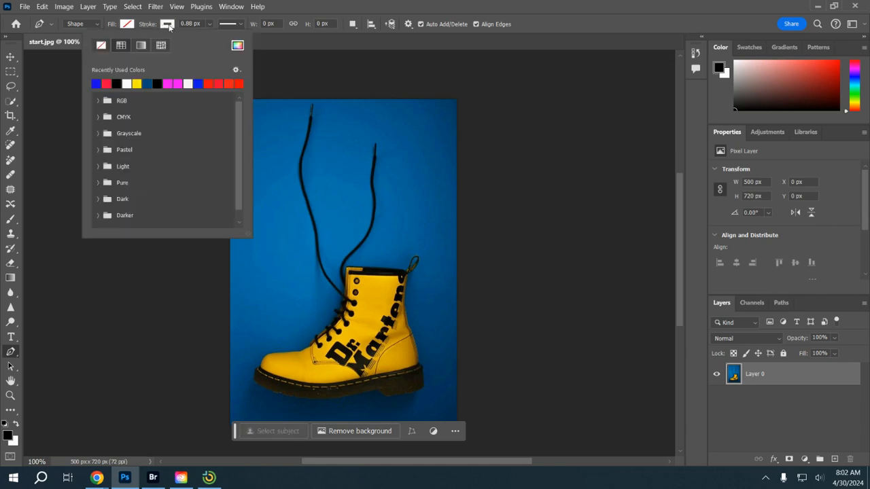
left_click(233, 82)
left_click(241, 82)
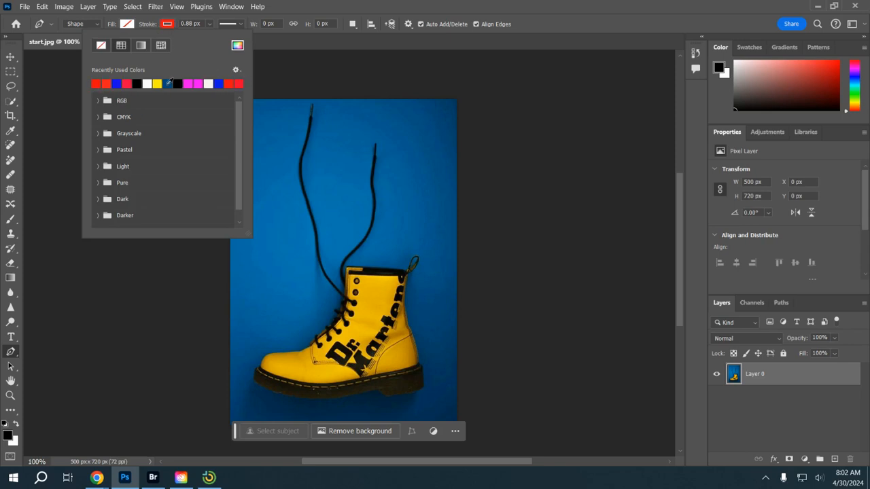
left_click(179, 83)
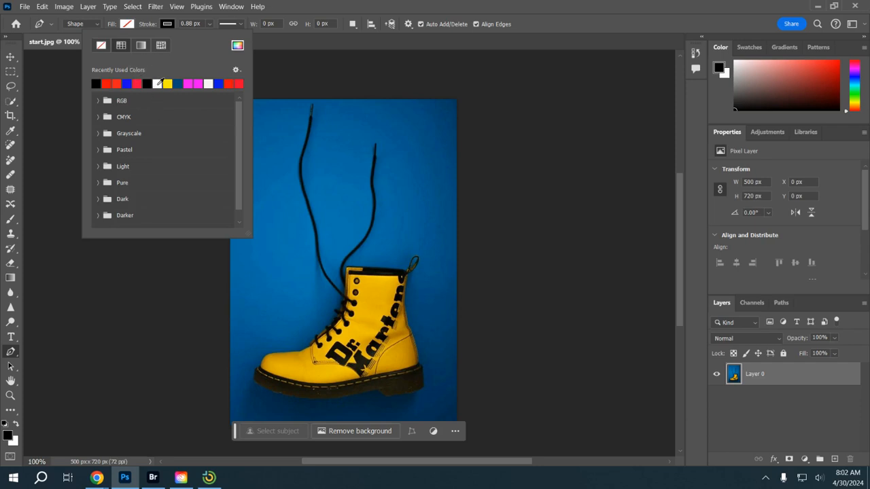
left_click(157, 83)
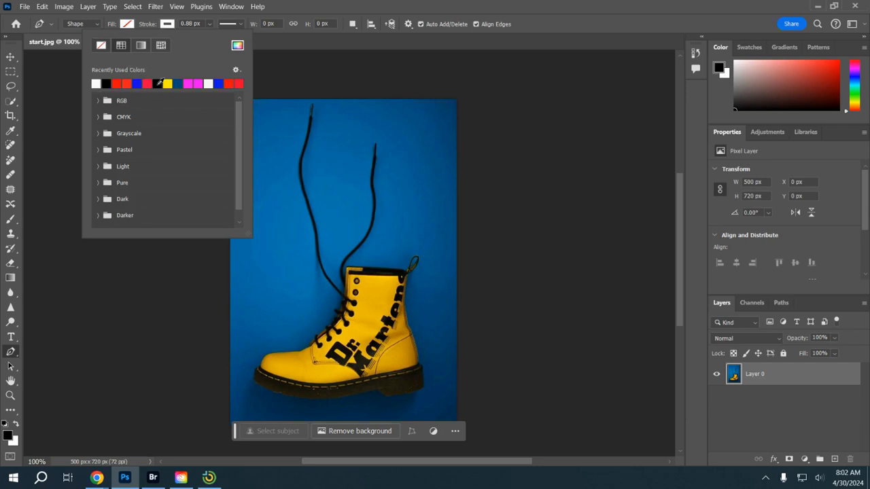
left_click(153, 28)
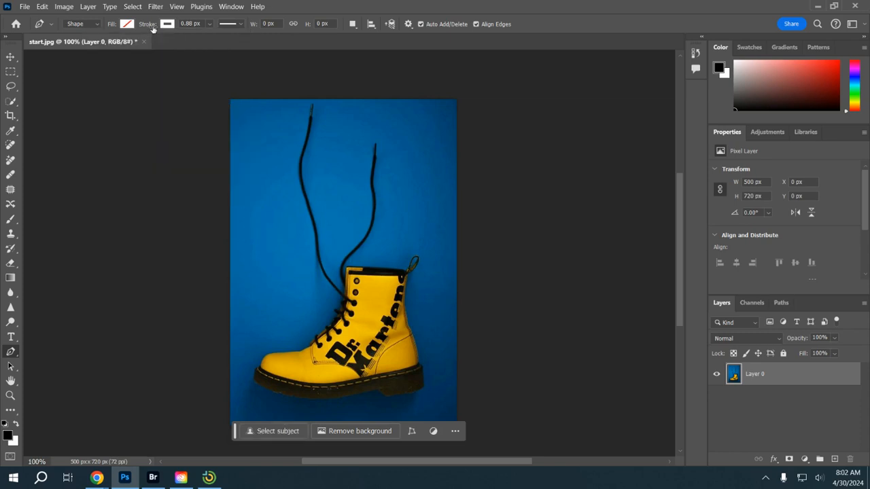
- Set the shape's stroke width to 0.81 px
left_click(210, 25)
left_click_drag(213, 38, 261, 38)
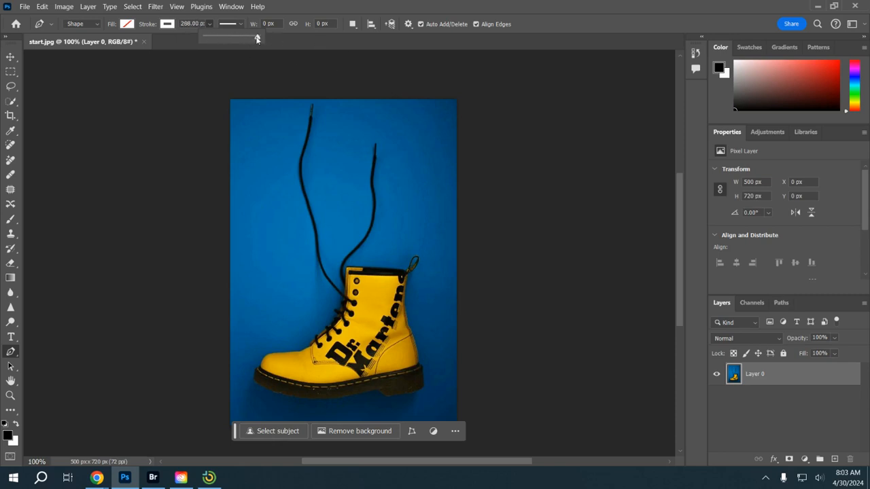
left_click_drag(256, 39, 213, 40)
- Start a pen shape with an anchor point on the blue background beside the upper part of the longer lace
left_click(281, 163)
left_click(279, 159)
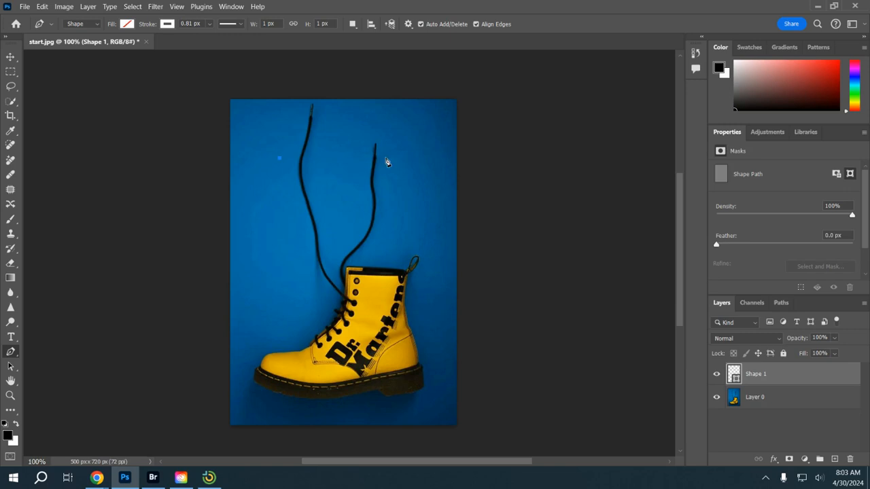
- Draw a closed inverted triangle about 314 × 212 px across the laces, with a 5.07 px stroke
left_click(421, 160)
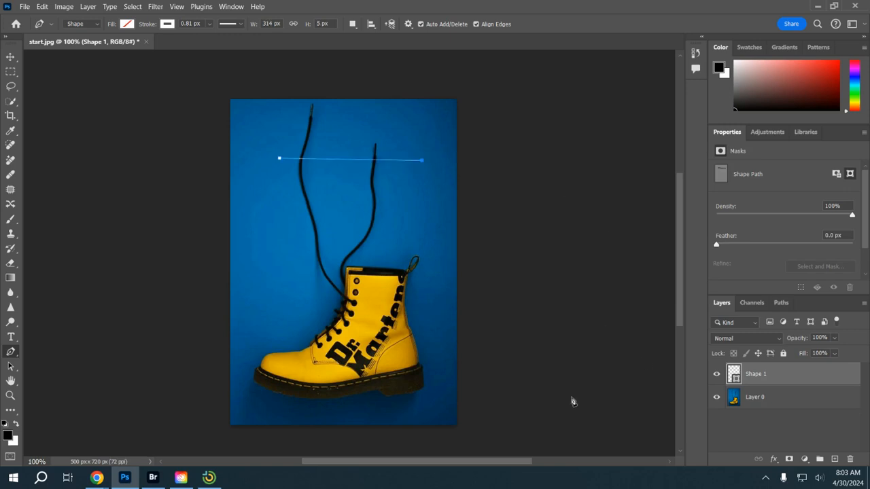
left_click(209, 24)
left_click(229, 38)
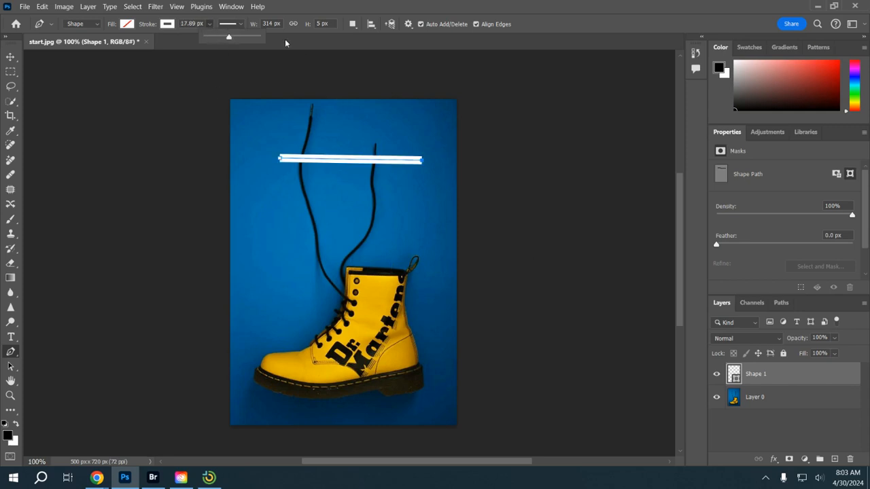
mouse_move(229, 38)
left_mouse_down()
mouse_move(258, 38)
mouse_move(211, 43)
mouse_move(217, 40)
left_mouse_up()
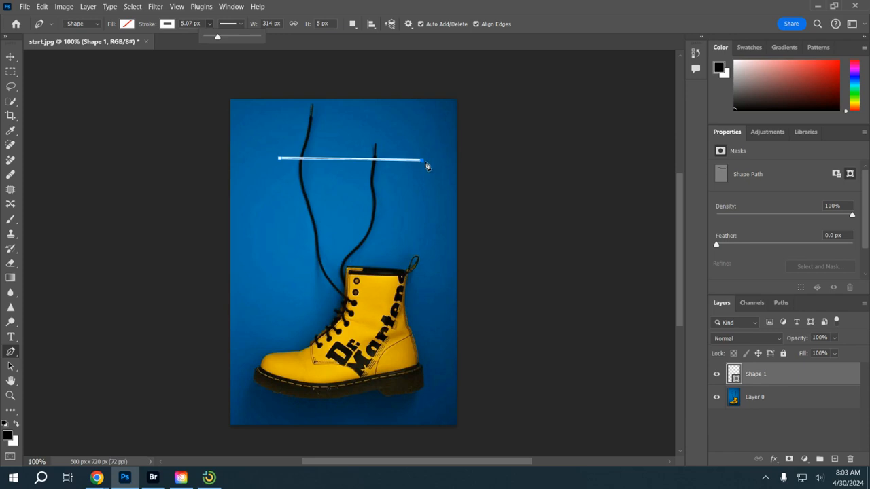
left_click(336, 253)
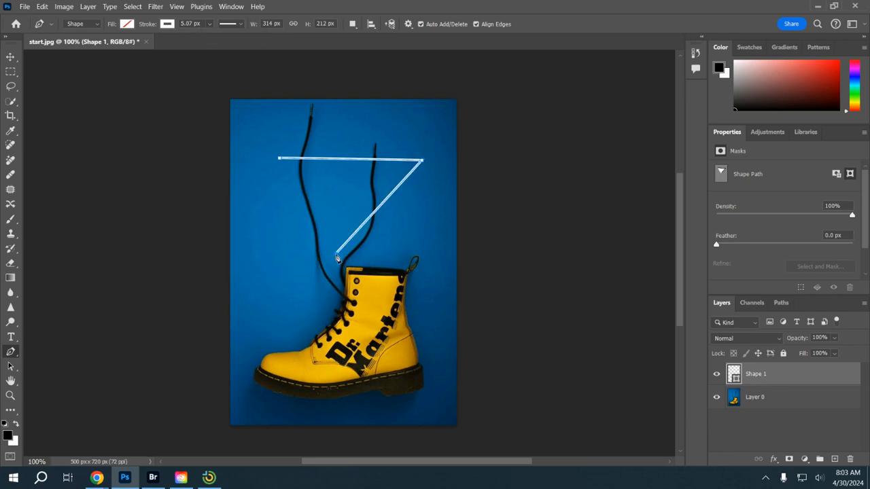
left_click(282, 165)
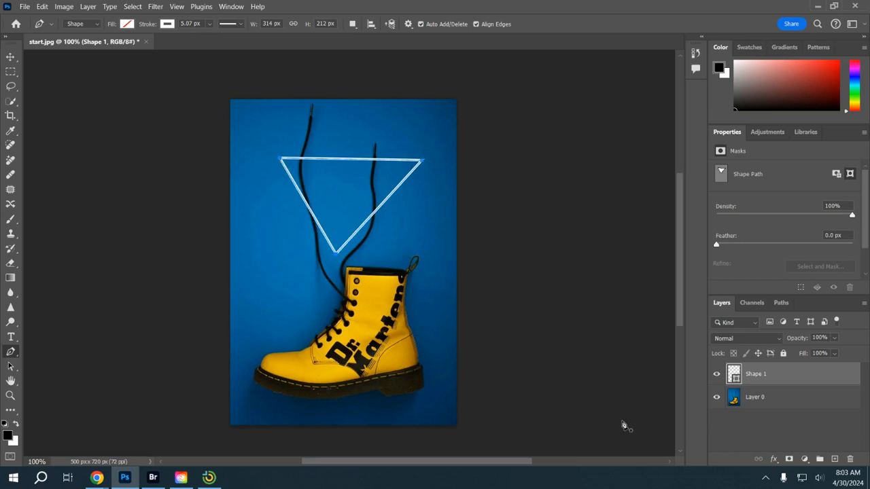
- Undo the triangle's edges and stroke width change, back to its first anchor point
key("ctrl+z")
key("ctrl+z")
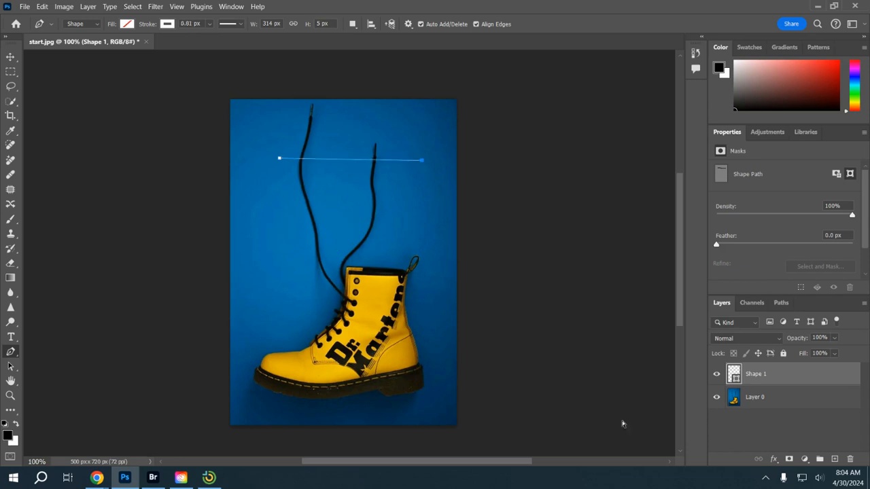
key("ctrl+z")
- Complete a closed inverted triangle about 300 × 222 px across the laces from the existing anchor point
left_click(415, 153)
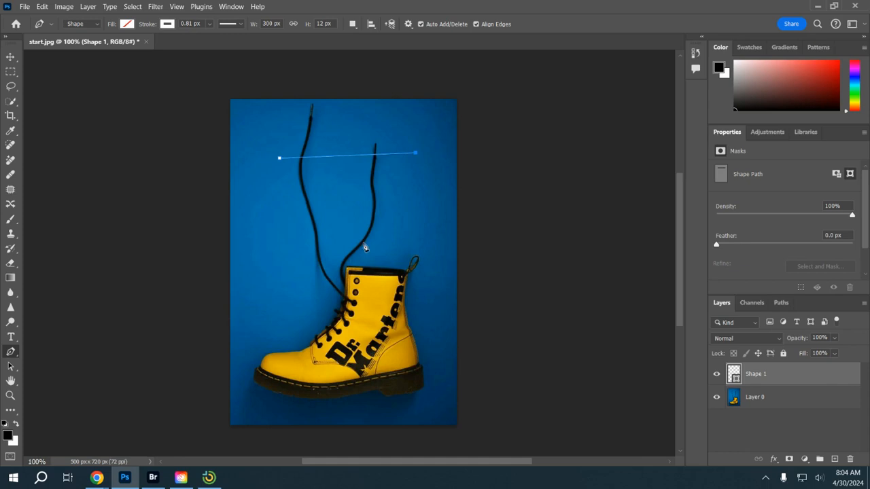
left_click(340, 253)
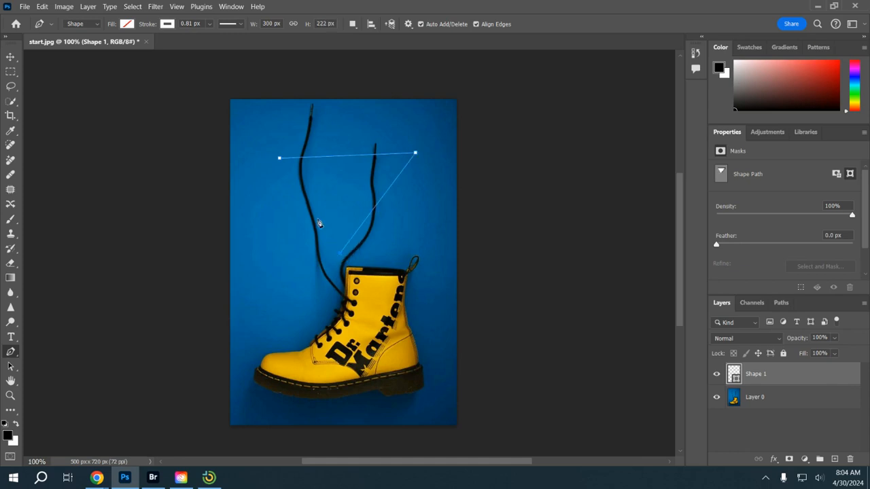
left_click(280, 161)
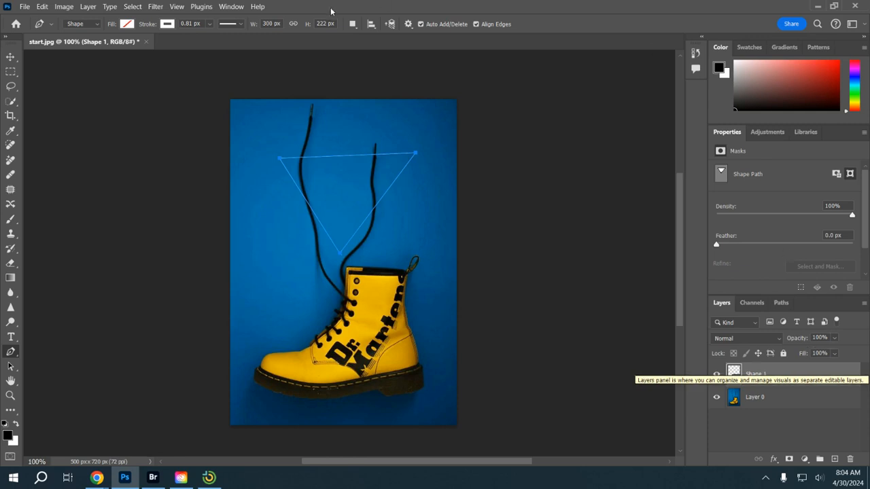
- Free-transform the triangle: move it down over the boot, scale it to about 128%, and rotate it about 1.9°
left_click(42, 6)
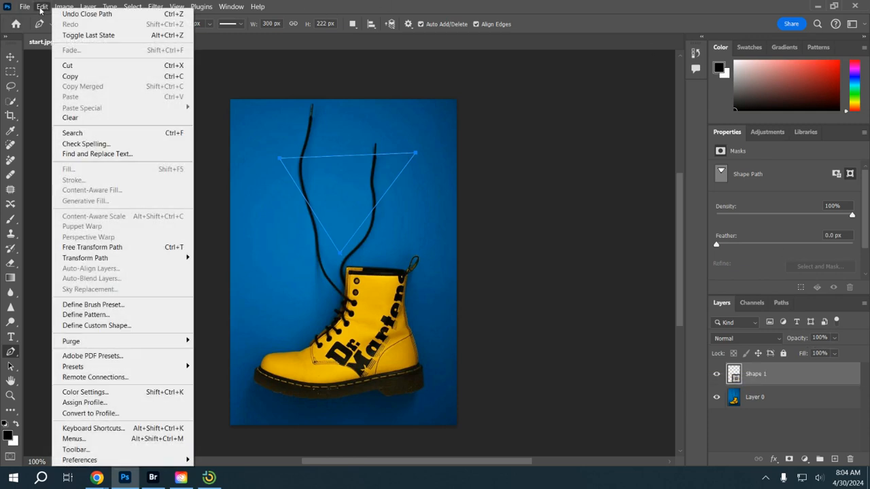
left_click(152, 251)
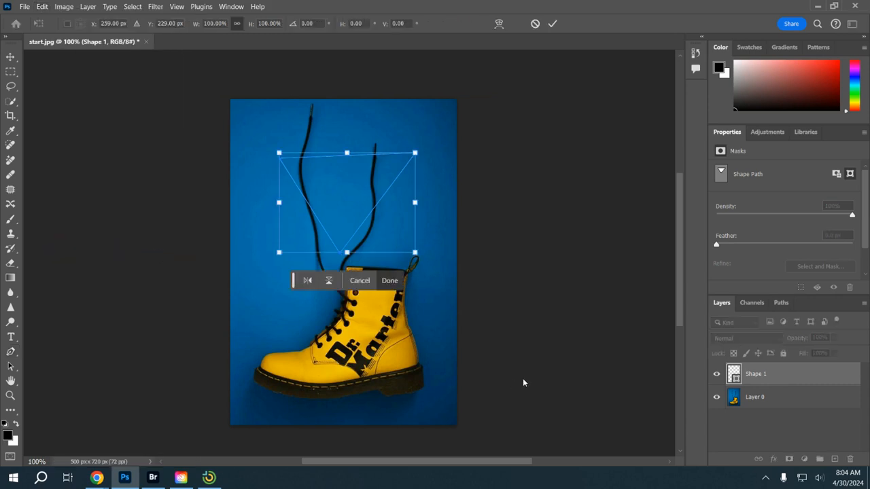
left_click_drag(344, 198, 356, 330)
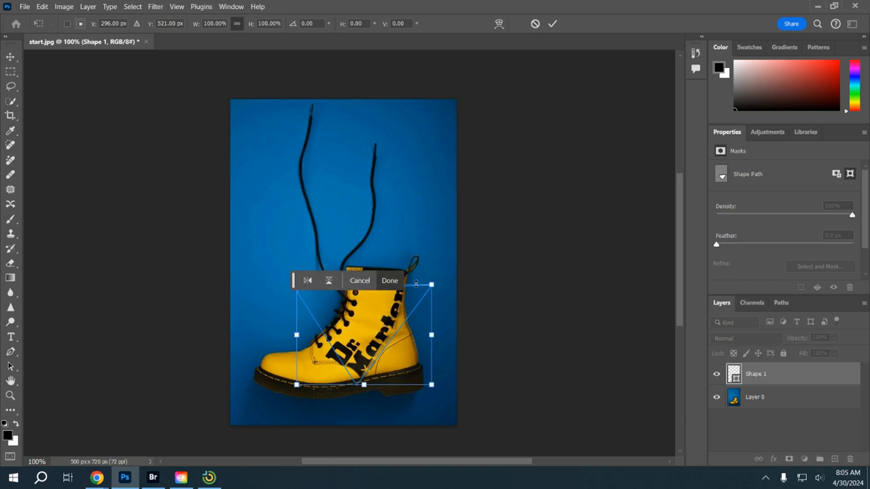
left_click_drag(432, 284, 455, 267)
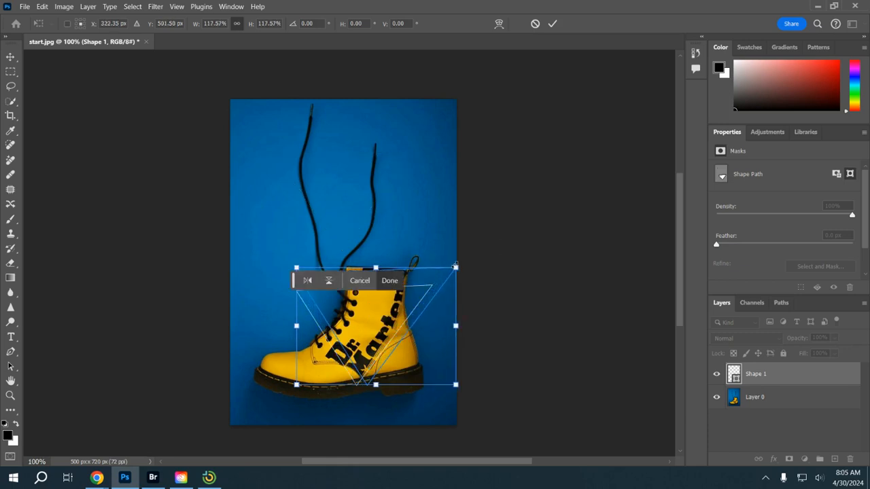
left_click_drag(297, 385, 272, 402)
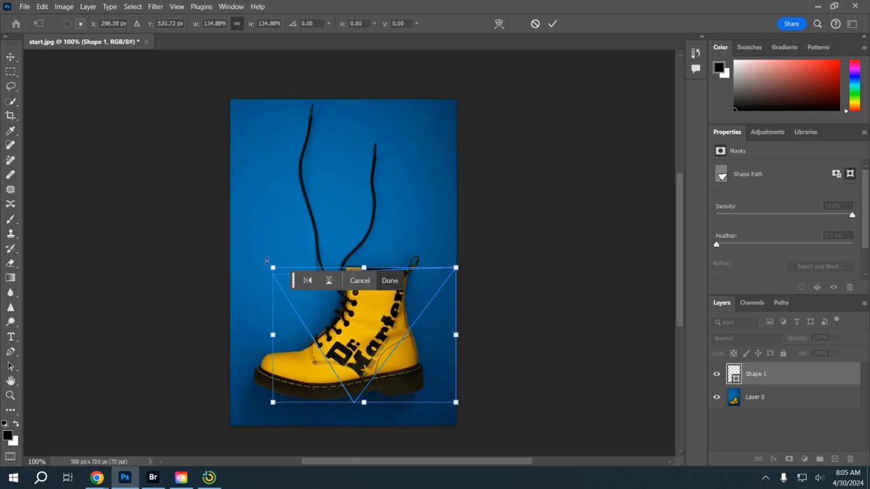
left_click_drag(266, 260, 268, 258)
left_click_drag(458, 270, 448, 275)
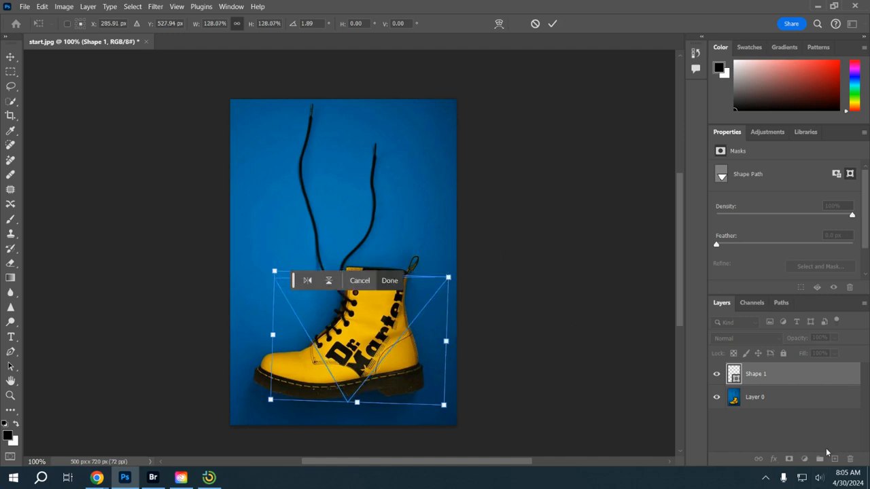
left_click(391, 283)
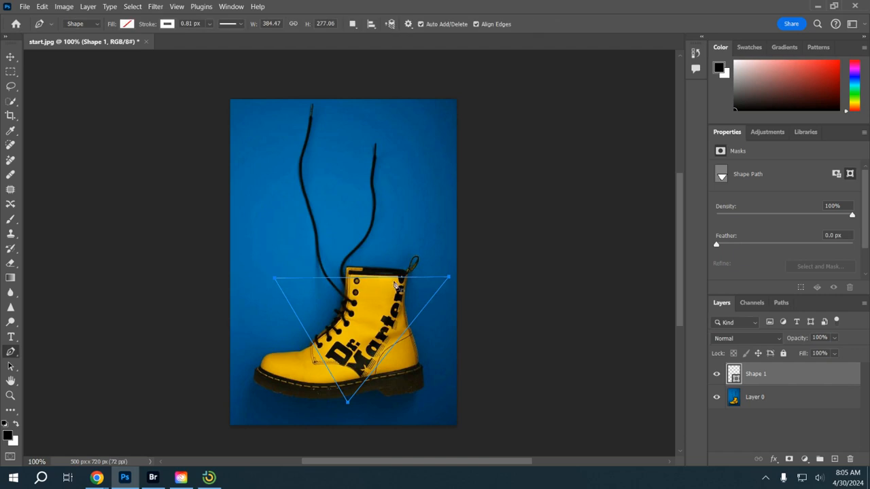
- Add an Outer Glow effect to the Shape 1 layer, with Normal as its blend mode
left_click(779, 428)
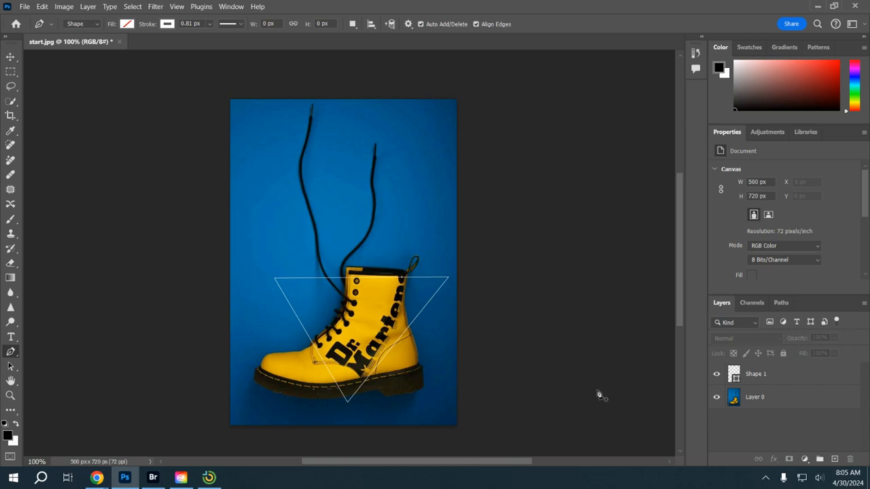
left_click(801, 376)
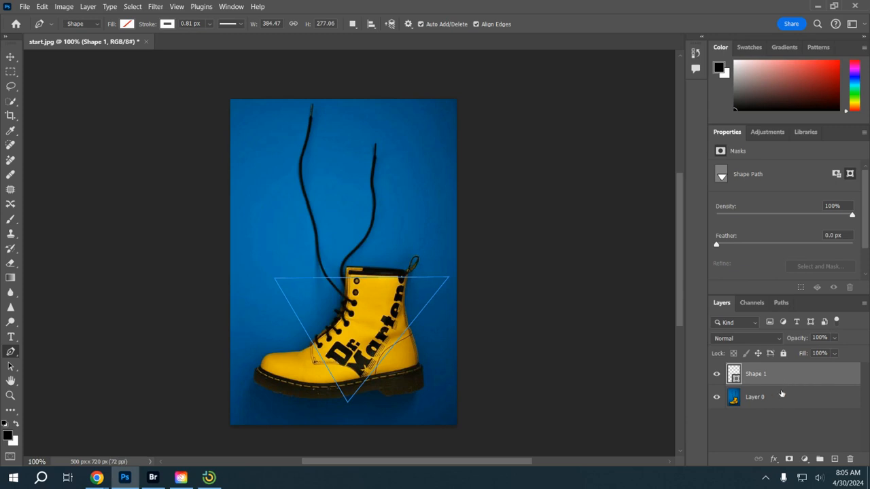
left_click(775, 461)
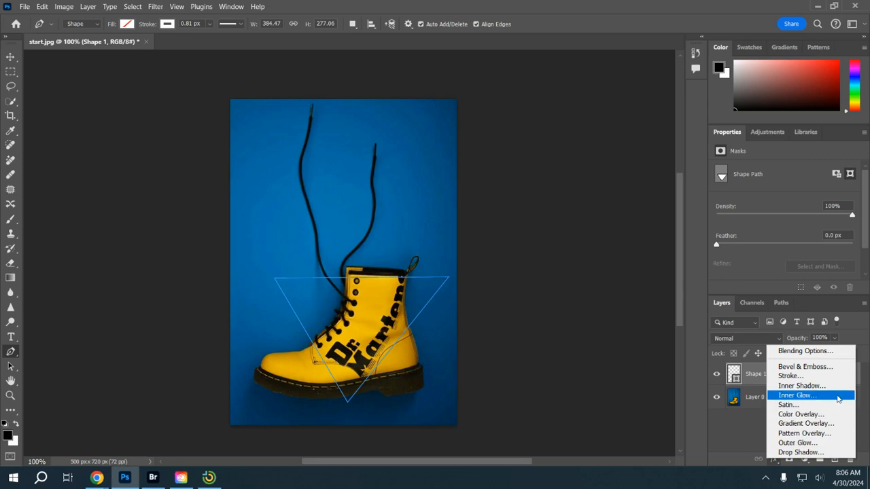
left_click(837, 445)
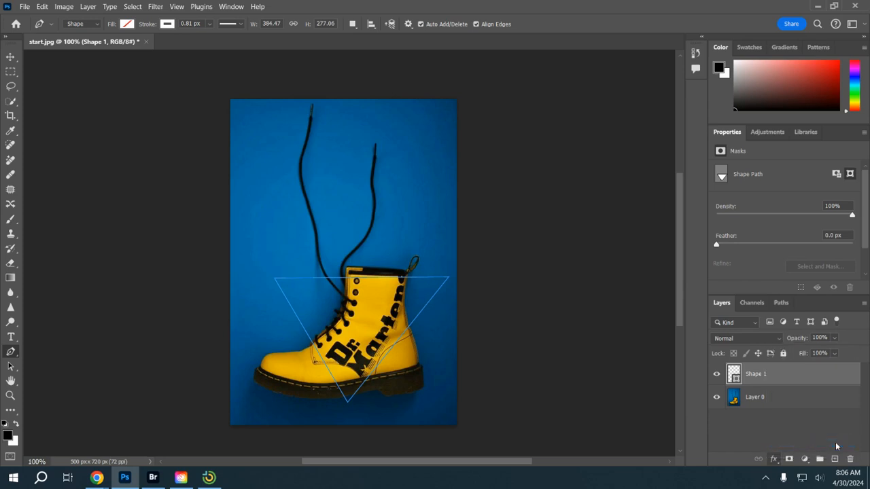
left_click_drag(652, 64, 393, 98)
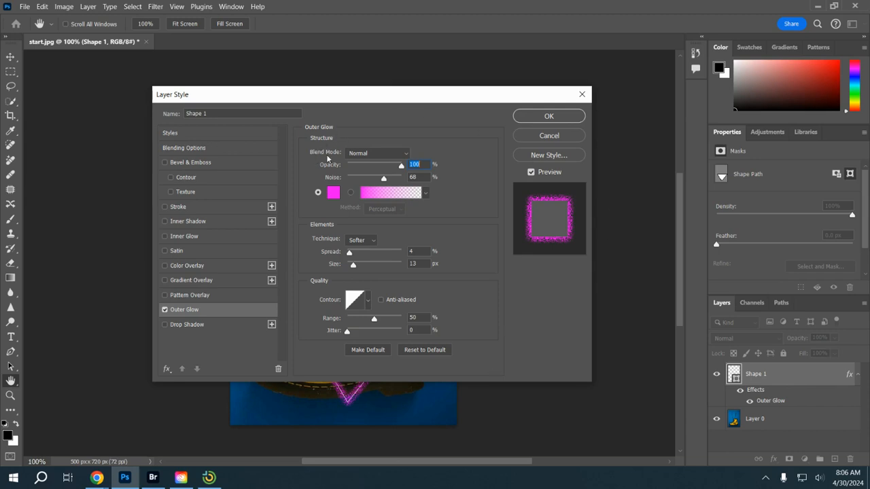
left_click(407, 155)
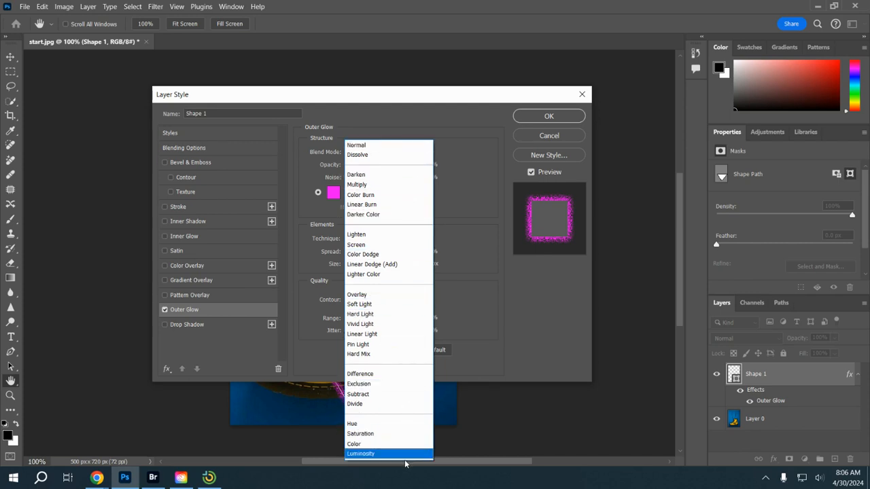
left_click(408, 149)
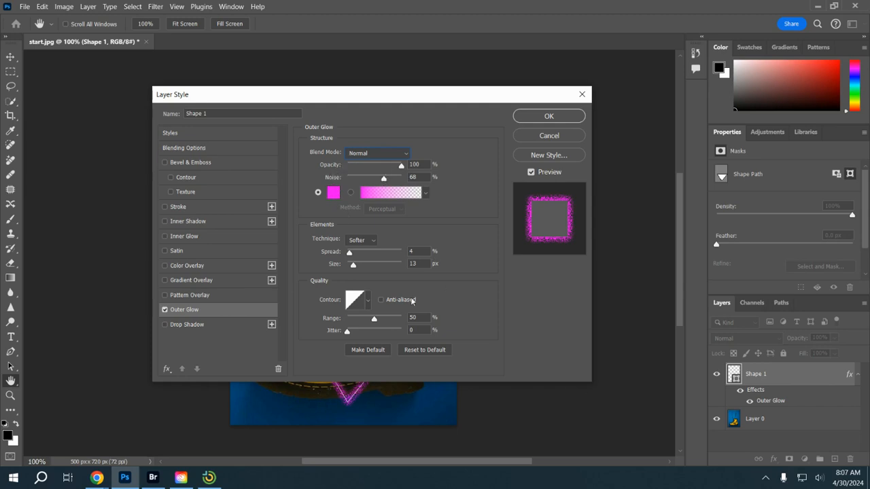
- Try red and yellow hues for the outer glow, and settle on magenta f909e5
left_click(333, 193)
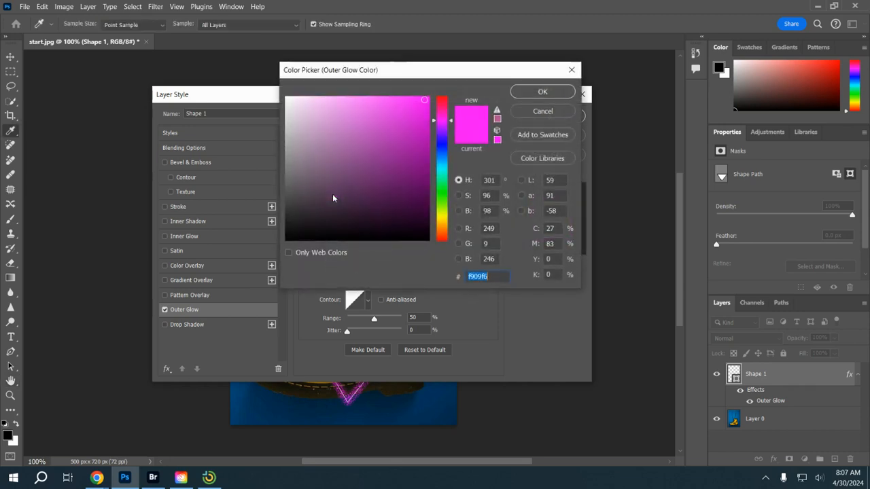
left_click_drag(433, 70, 624, 106)
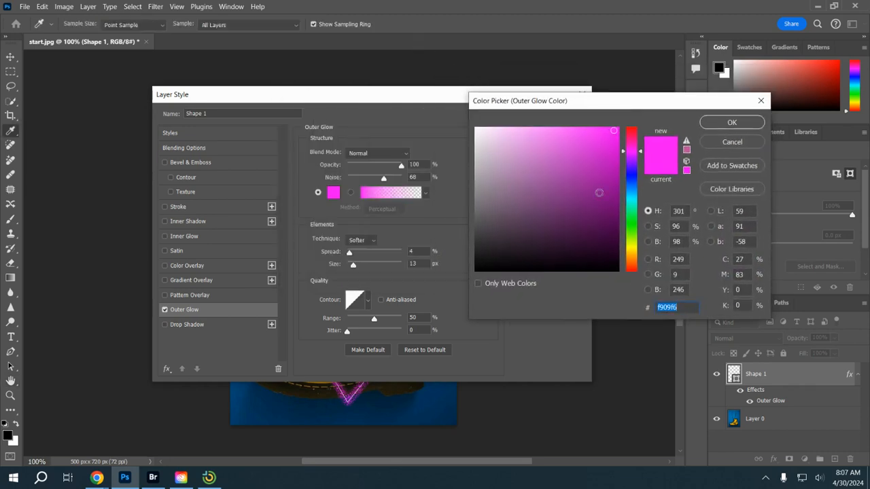
left_click(631, 132)
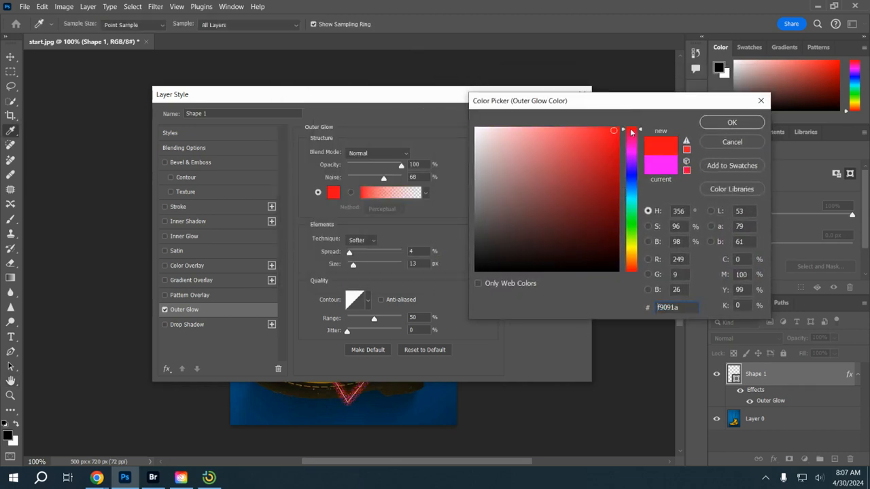
mouse_move(632, 133)
left_mouse_down()
mouse_move(635, 261)
mouse_move(632, 246)
left_mouse_up()
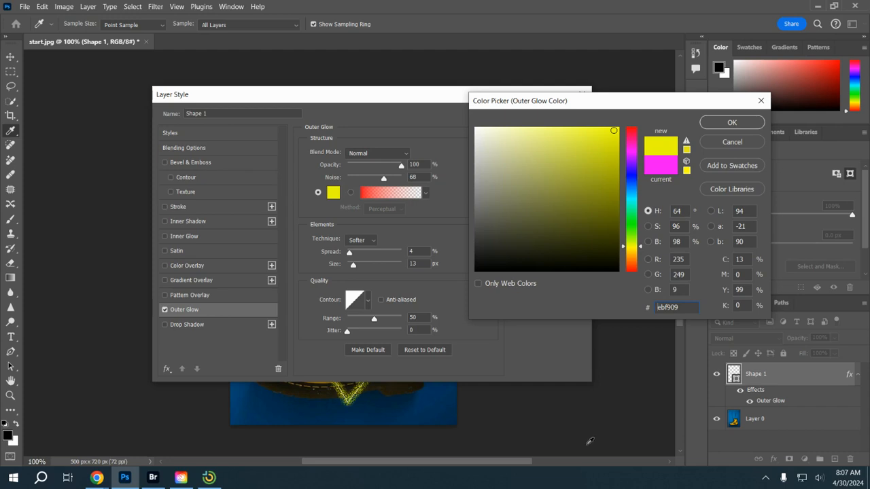
left_click(632, 150)
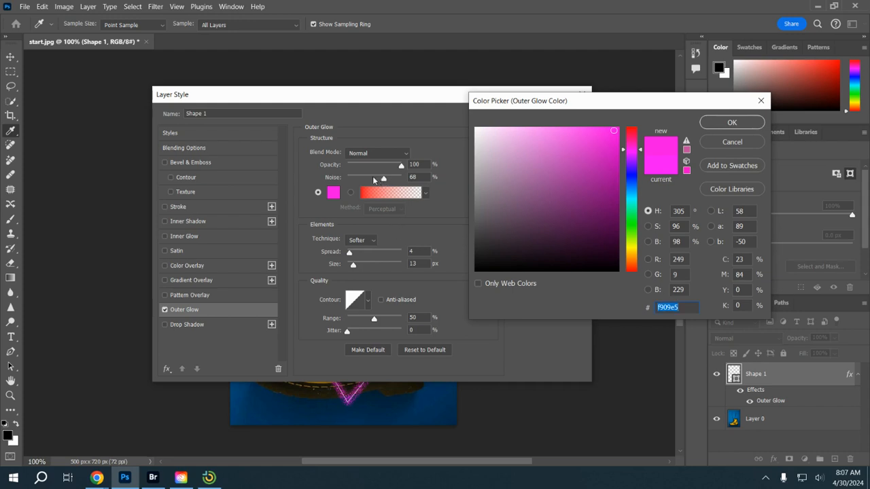
left_click(727, 126)
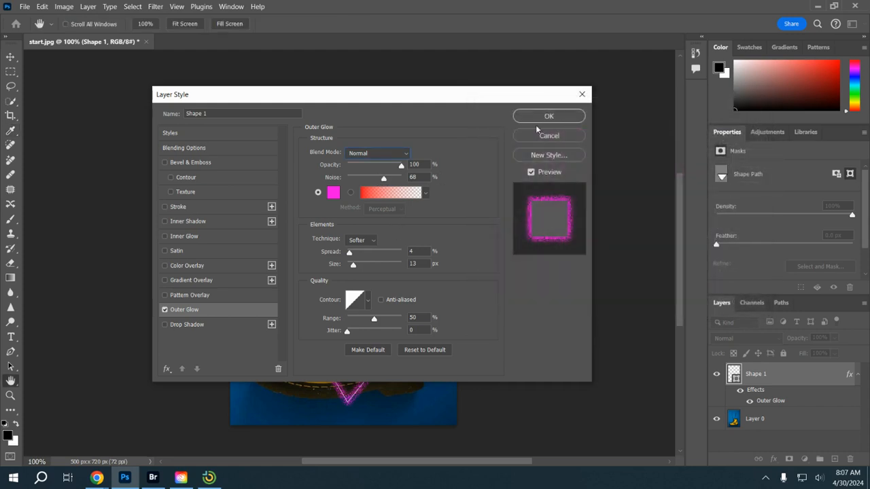
- Try the outer glow's noise at low and high levels, and set it to 31%
left_click_drag(382, 180, 349, 179)
left_click_drag(349, 181, 401, 185)
left_click_drag(361, 97, 624, 83)
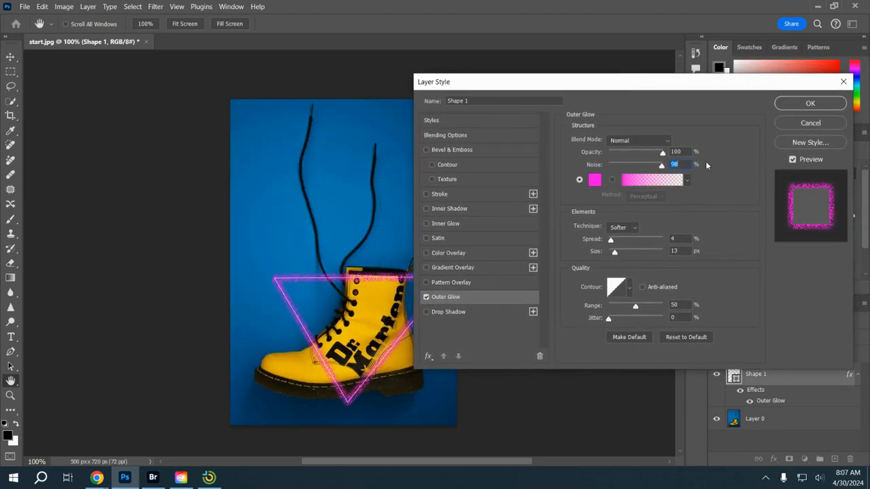
left_click_drag(661, 166, 608, 164)
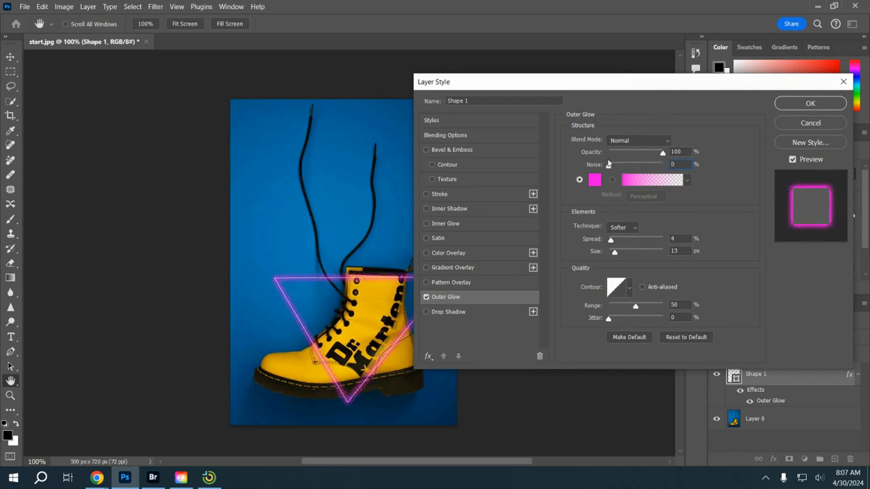
left_click_drag(619, 165, 634, 168)
left_click_drag(632, 166, 625, 166)
left_click_drag(673, 88, 579, 86)
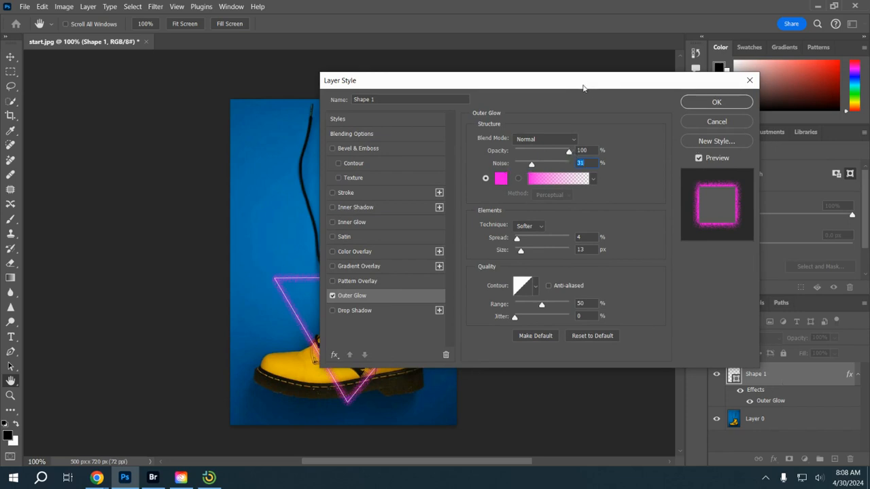
- Keep the outer glow's opacity at 100% and apply the layer style to the triangle
left_click_drag(582, 85, 725, 87)
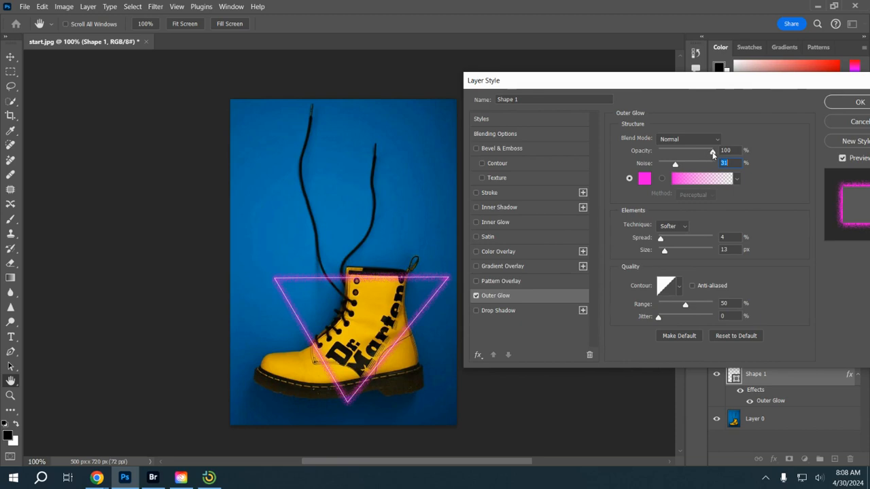
mouse_move(711, 154)
left_mouse_down()
mouse_move(670, 157)
mouse_move(719, 155)
left_mouse_up()
left_click_drag(708, 82, 569, 78)
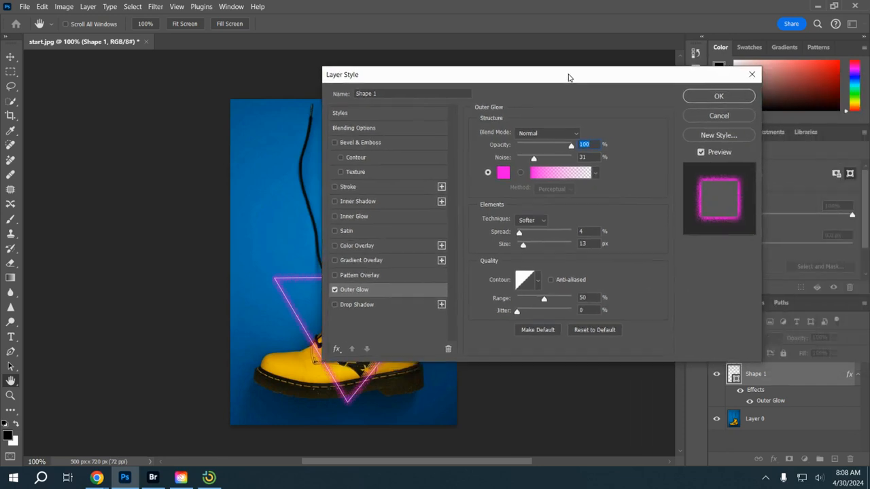
left_click(713, 97)
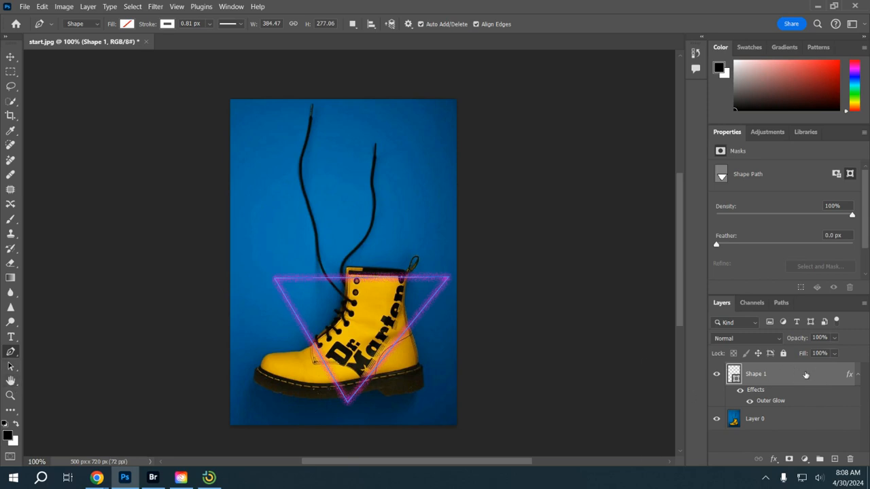
- Add an Inner Glow effect to the Shape 1 layer, keeping the boot visible beside the settings
left_click(800, 423)
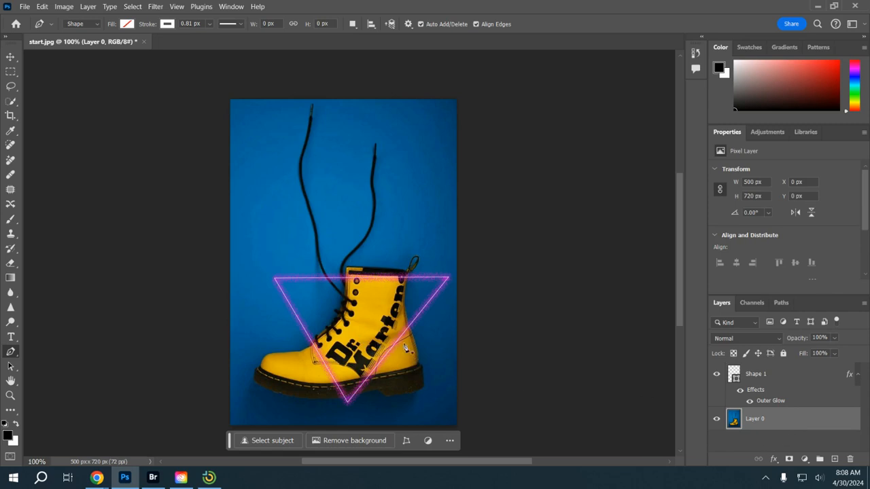
left_click(789, 377)
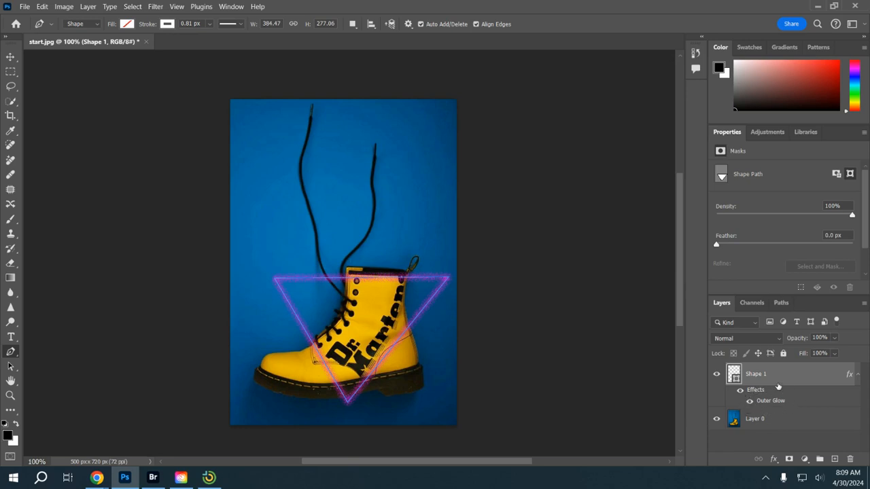
left_click(773, 460)
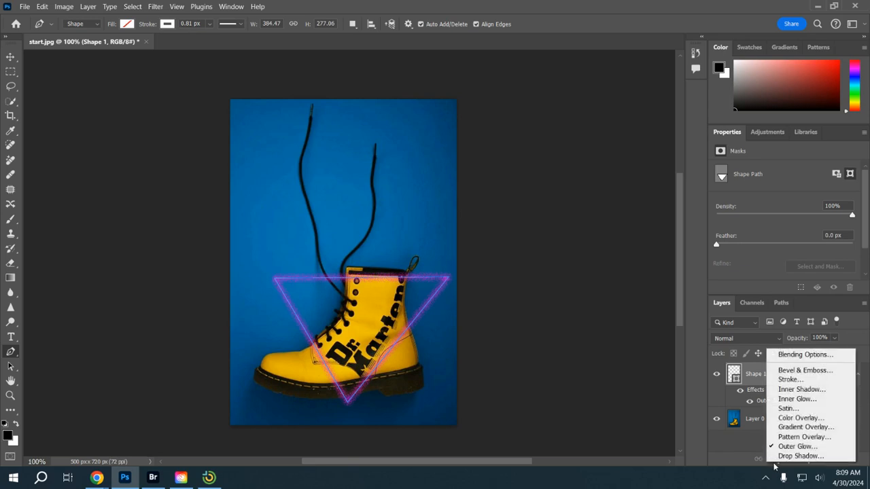
left_click(793, 401)
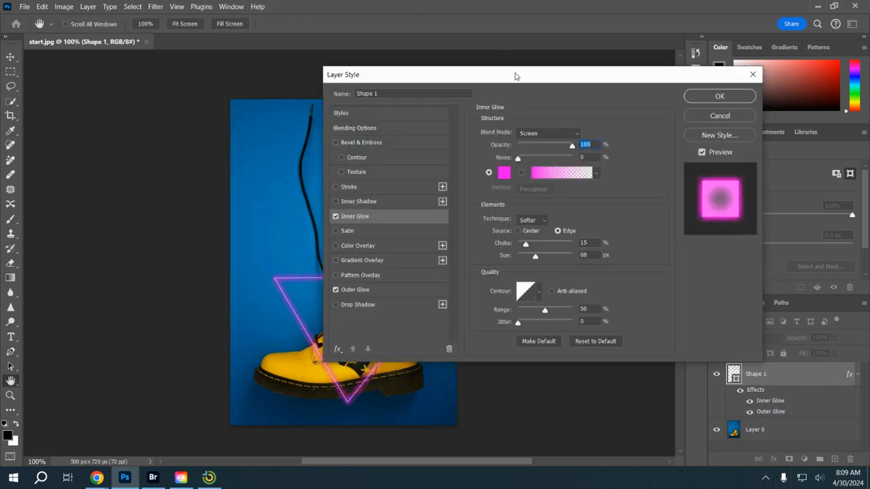
left_click_drag(515, 75, 558, 94)
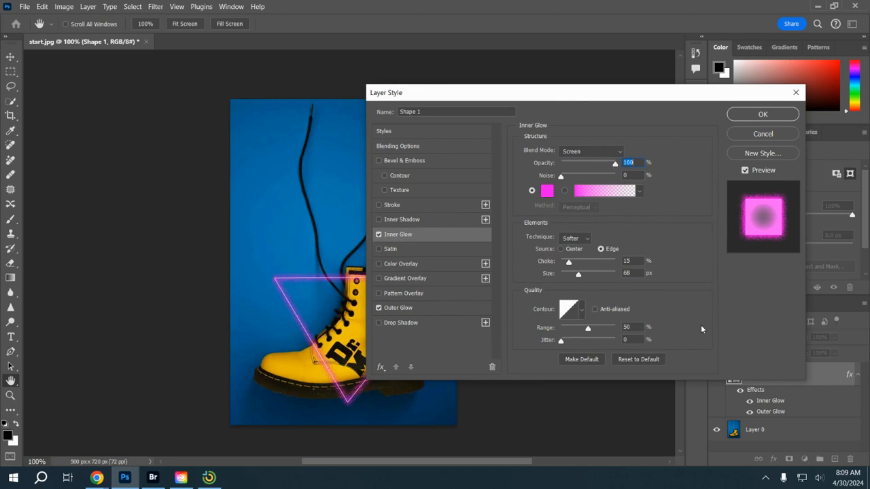
- Try Multiply as the inner glow's blend mode, and set it back to Screen
left_click(620, 152)
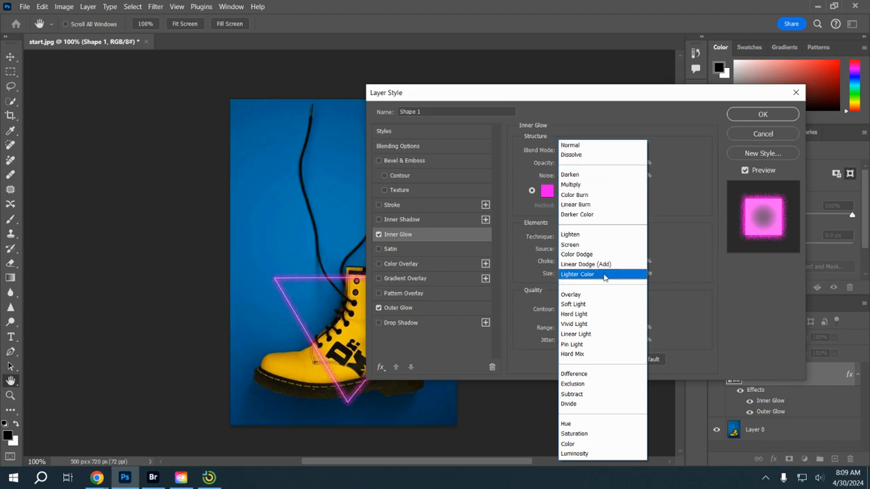
left_click(614, 186)
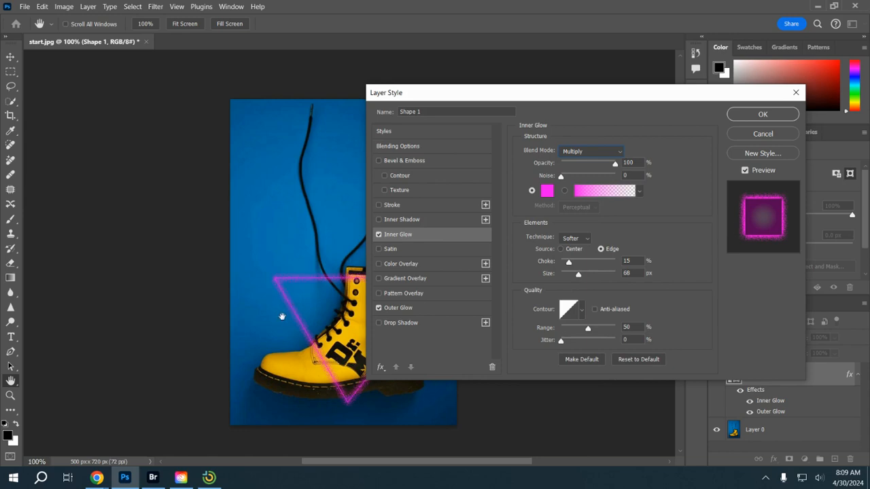
left_click(619, 154)
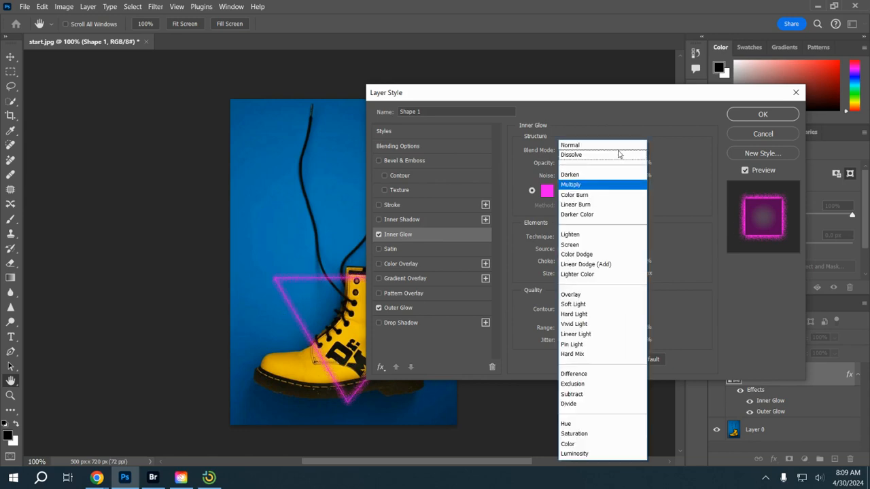
left_click(599, 246)
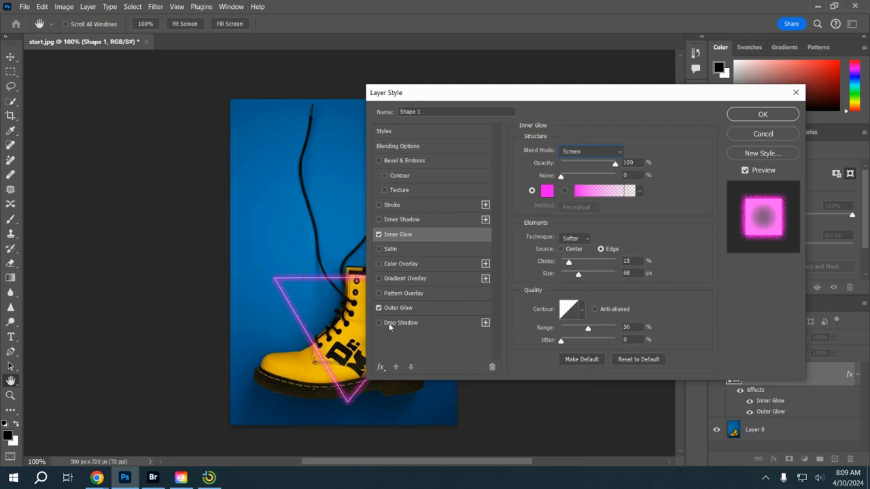
- Compare Multiply with Screen once more as the inner glow's blend mode, ending on Screen
left_click(620, 152)
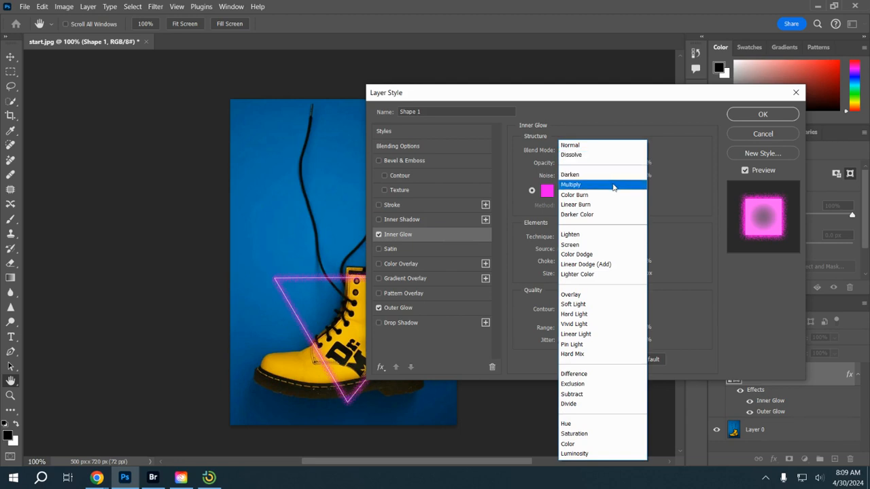
left_click(583, 186)
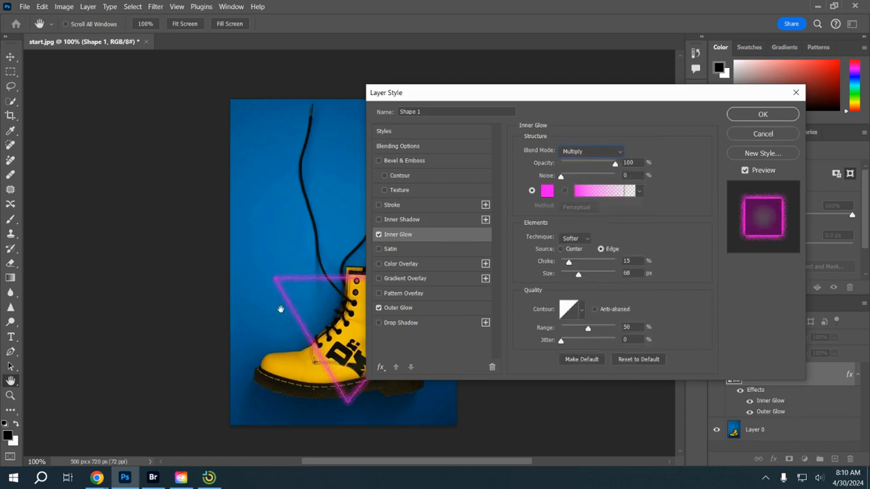
left_click(619, 152)
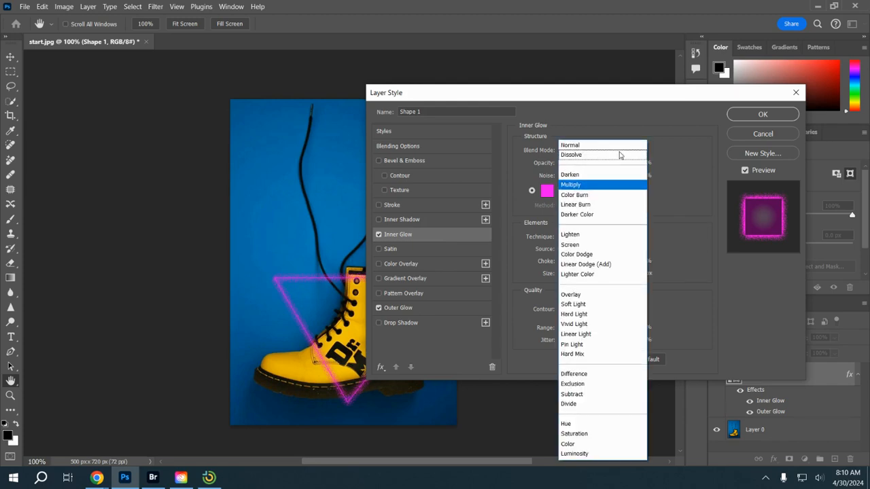
left_click(609, 246)
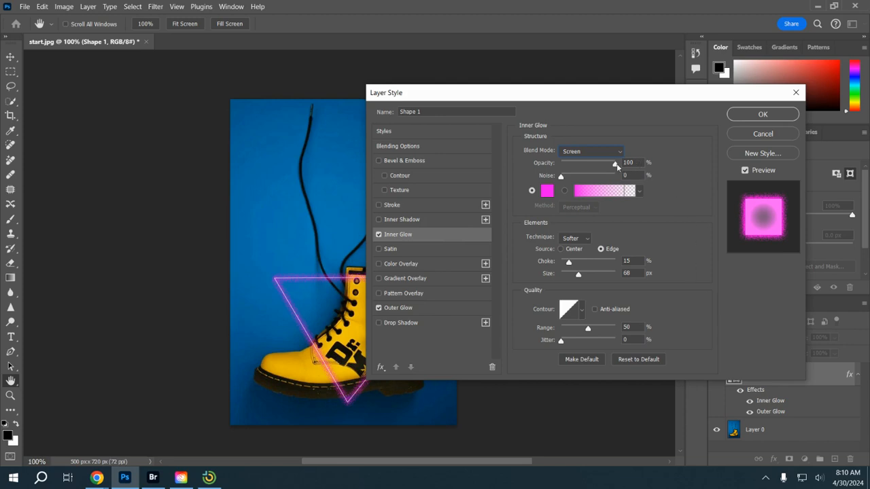
- Set the inner glow's opacity to 20%, keep its noise at 0%, and apply the layer style
left_click_drag(616, 164, 571, 167)
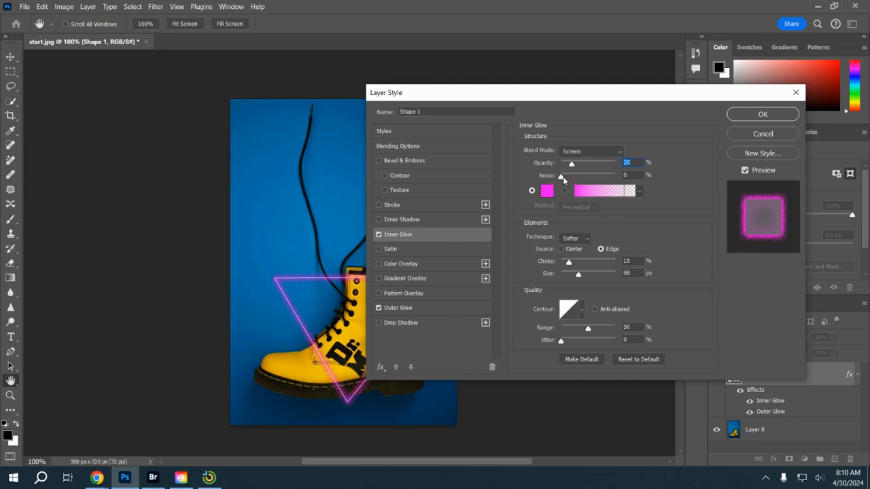
mouse_move(561, 178)
left_mouse_down()
mouse_move(615, 180)
mouse_move(561, 177)
left_mouse_up()
left_click(762, 115)
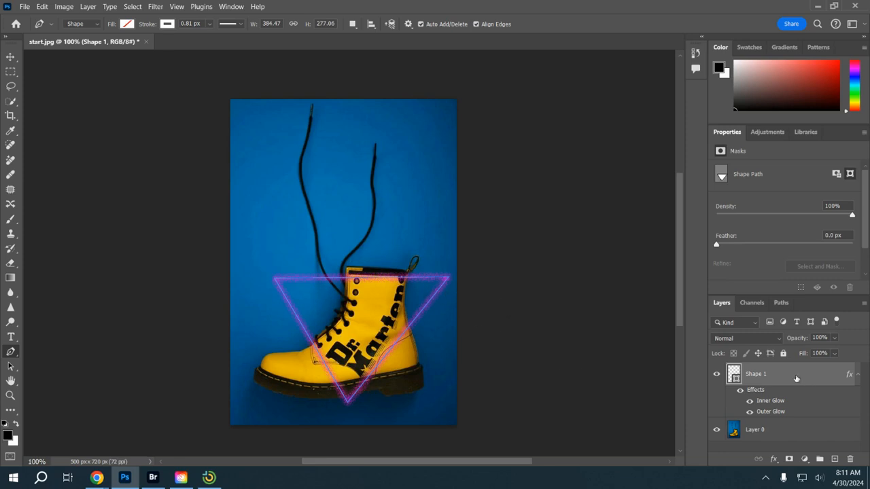
- Inspect the triangle's glow up close, and lower the noise of the Shape 1 layer's outer glow to make it smoother
left_click(791, 433)
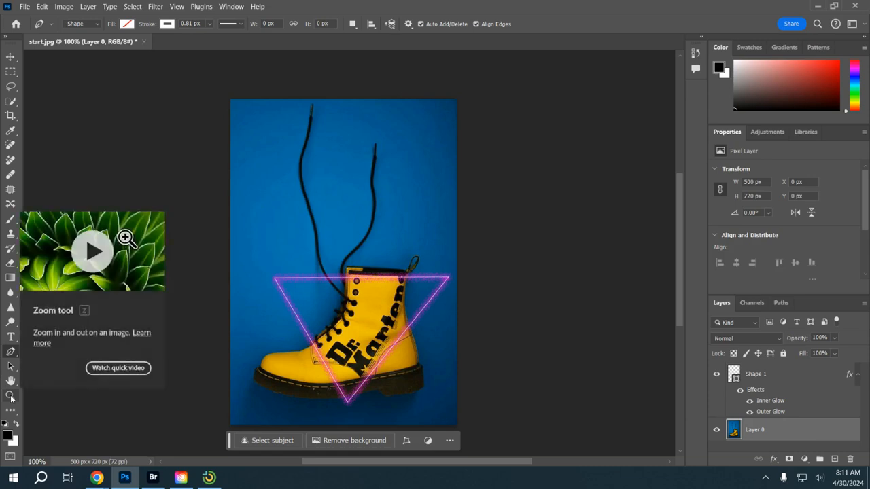
left_click(11, 396)
left_click(351, 334, "alt")
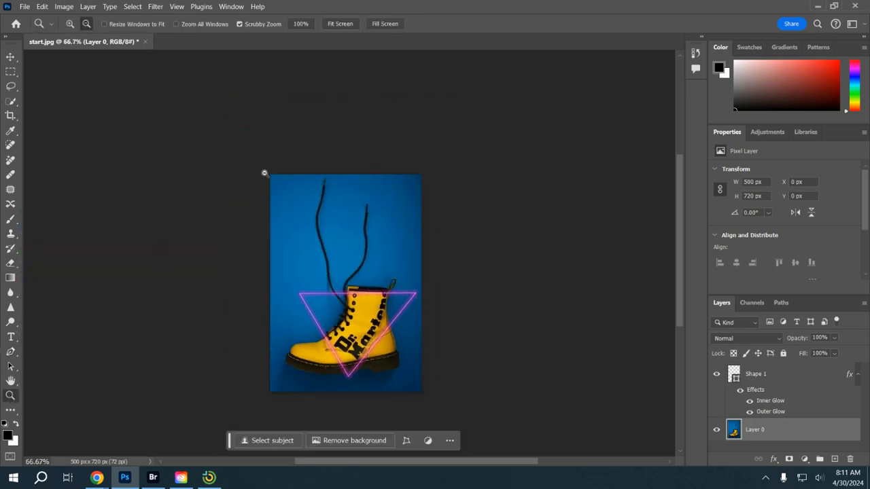
left_click(345, 24)
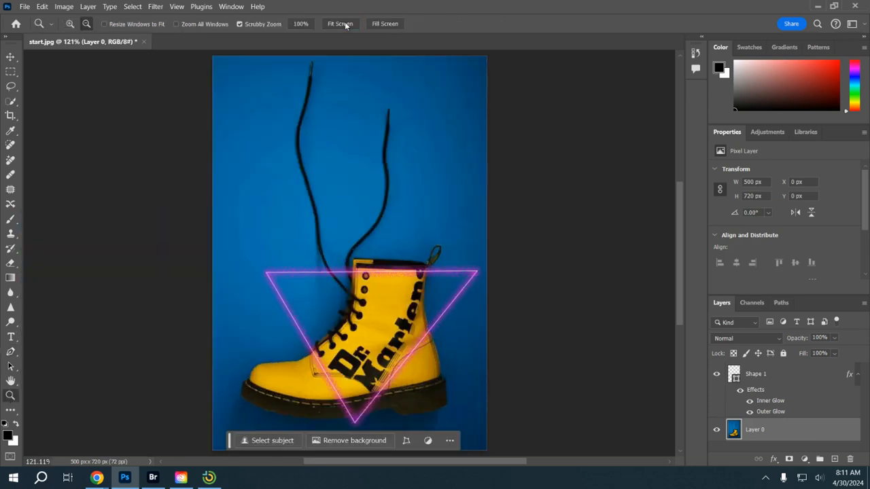
left_click_drag(677, 271, 674, 289)
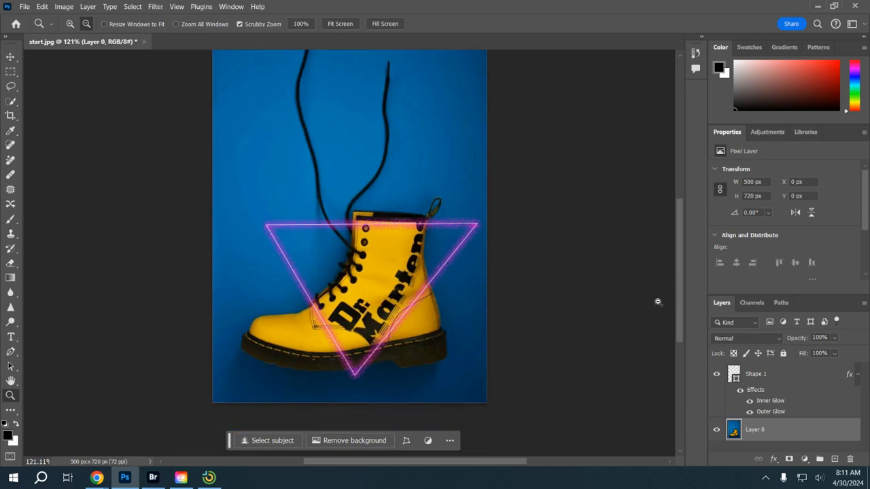
left_click(70, 24)
left_click_drag(299, 226, 329, 278)
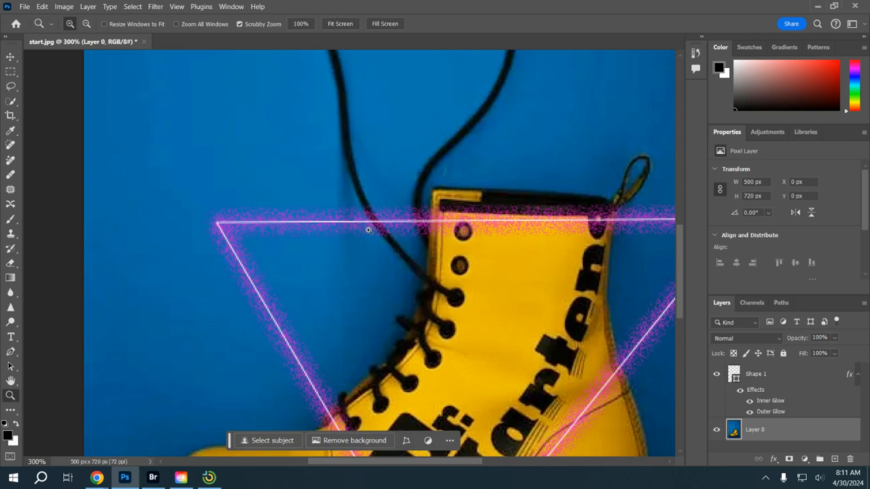
left_click(771, 412)
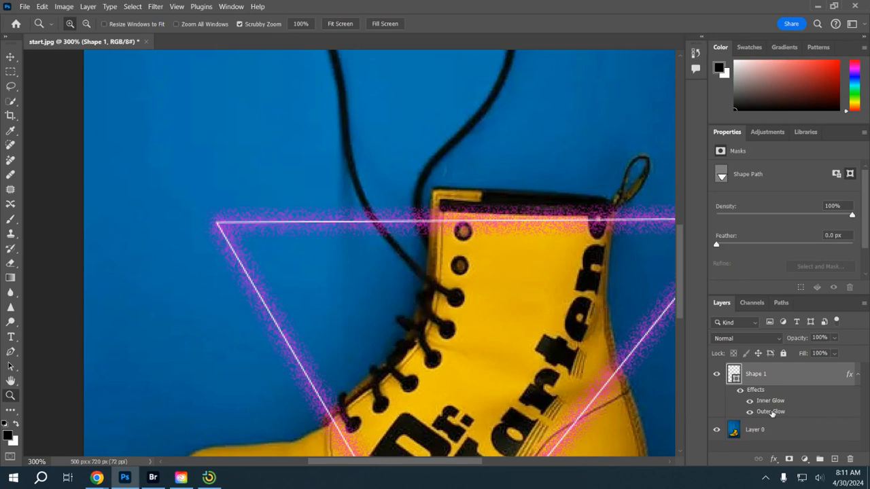
double_click(770, 412)
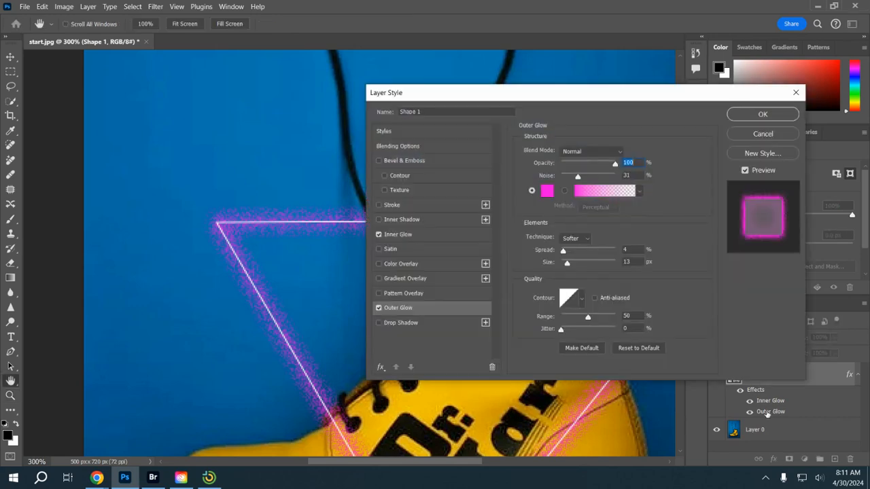
left_click_drag(577, 177, 568, 178)
left_click(737, 115)
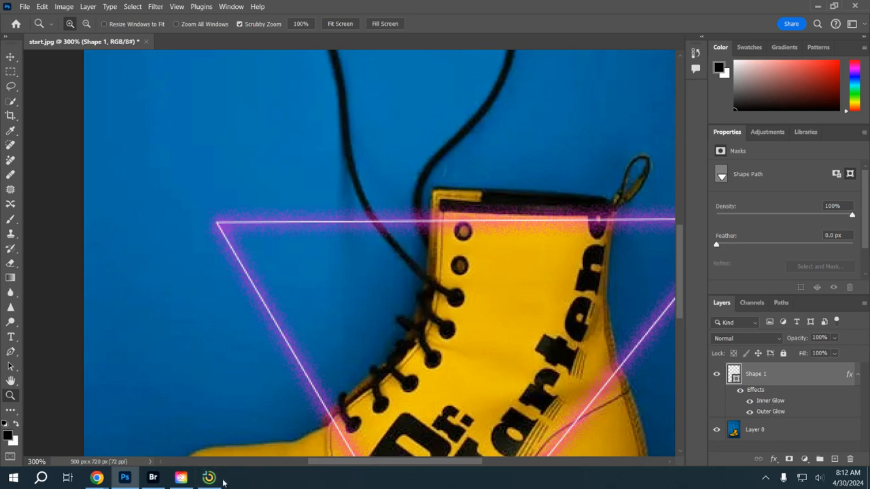
- Add a layer mask to the Shape 1 layer and ready the Brush tool with black (000000) as the foreground color
left_click(335, 25)
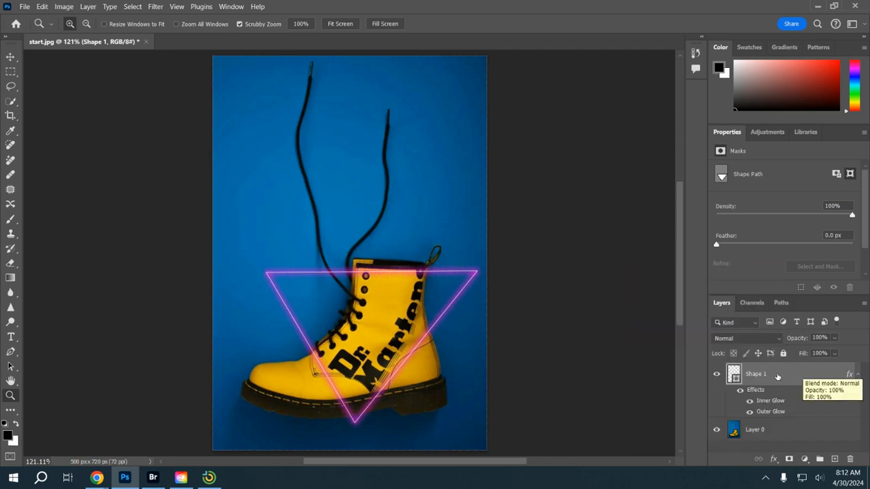
left_click(789, 459)
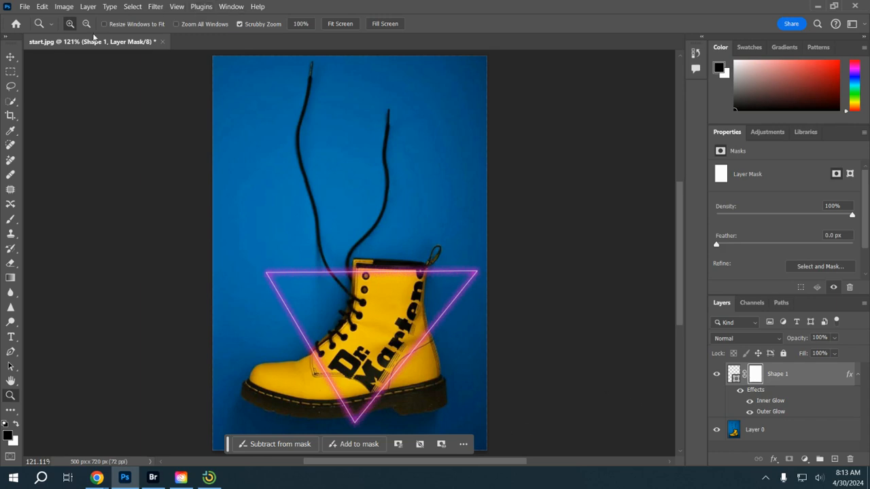
left_click(10, 221)
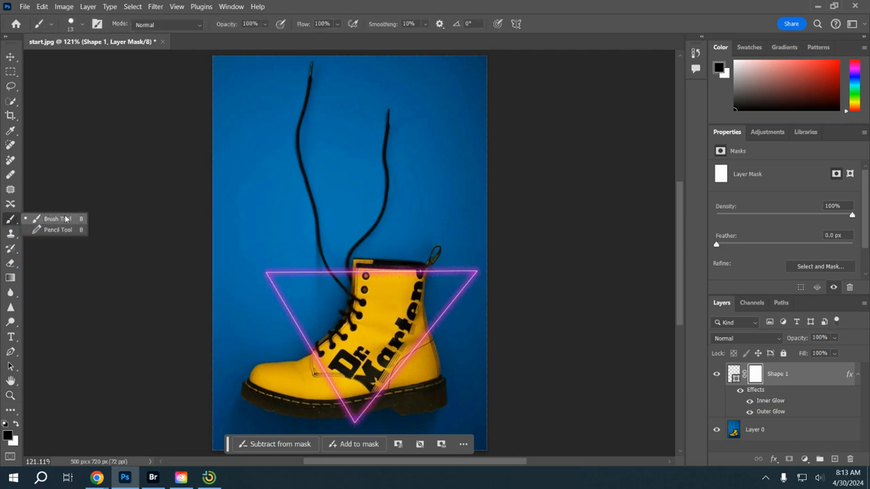
left_click(66, 220)
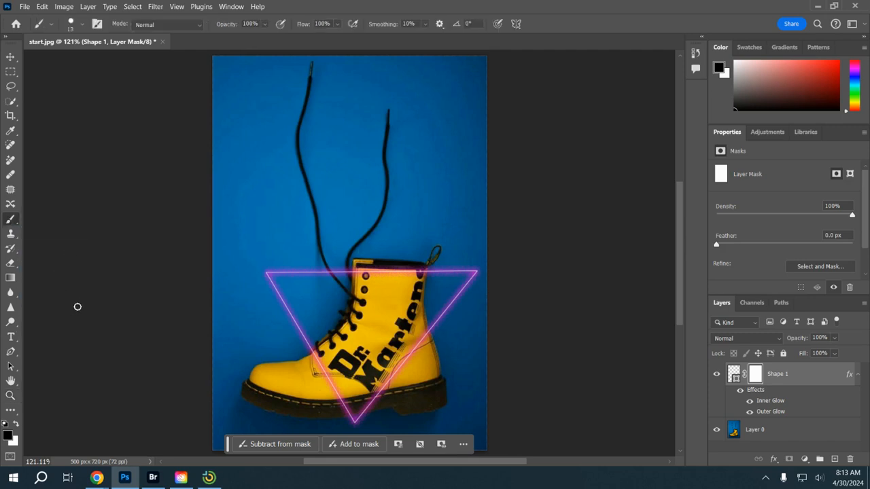
left_click(8, 438)
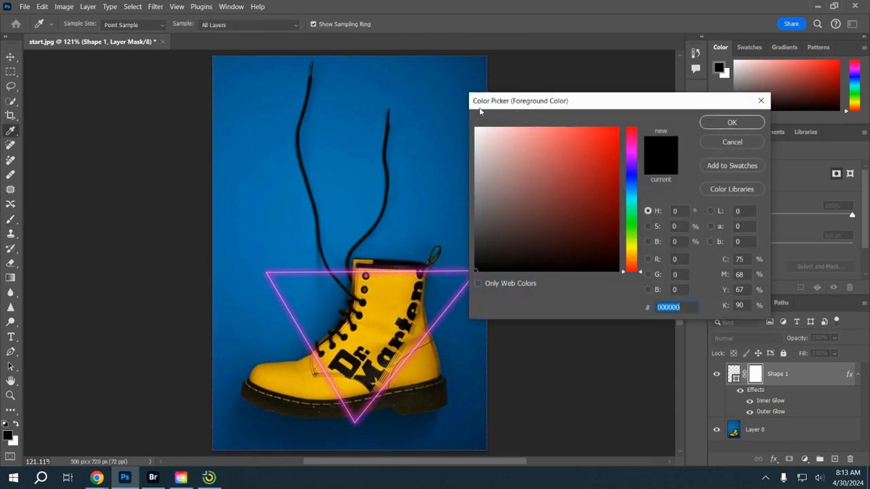
left_click(476, 271)
left_click(728, 123)
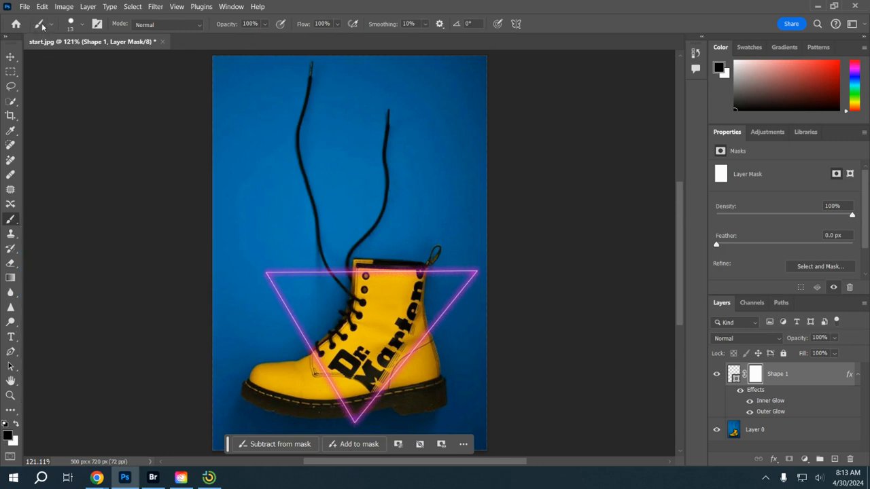
- Try the brush's hardness at its lowest level, and set it back to 100%
left_click(83, 26)
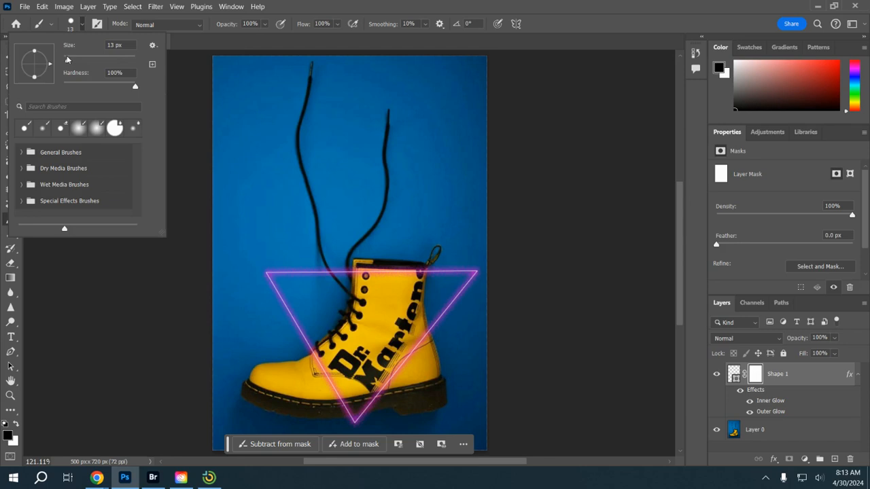
left_click_drag(135, 87, 64, 87)
left_click_drag(65, 83, 61, 86)
left_click_drag(63, 87, 146, 89)
left_click(118, 25)
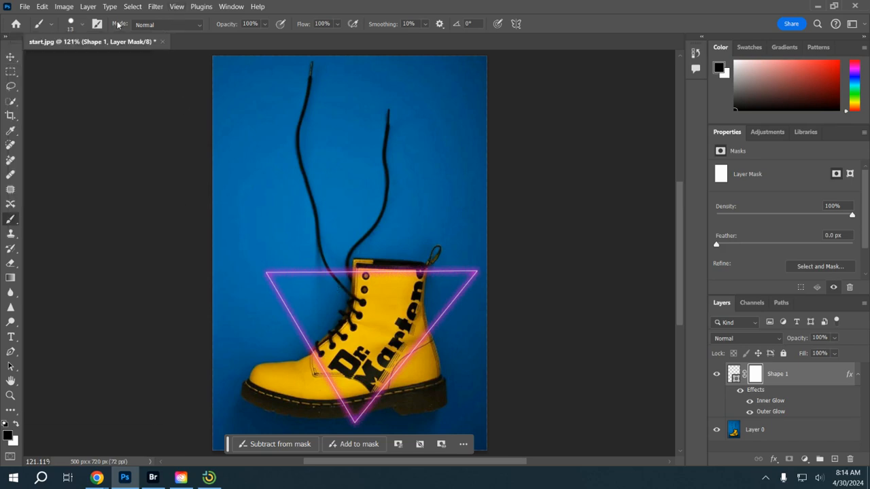
- Review the brush's blending mode, size, hardness, opacity and flow, keeping the mode at Normal
left_click(198, 26)
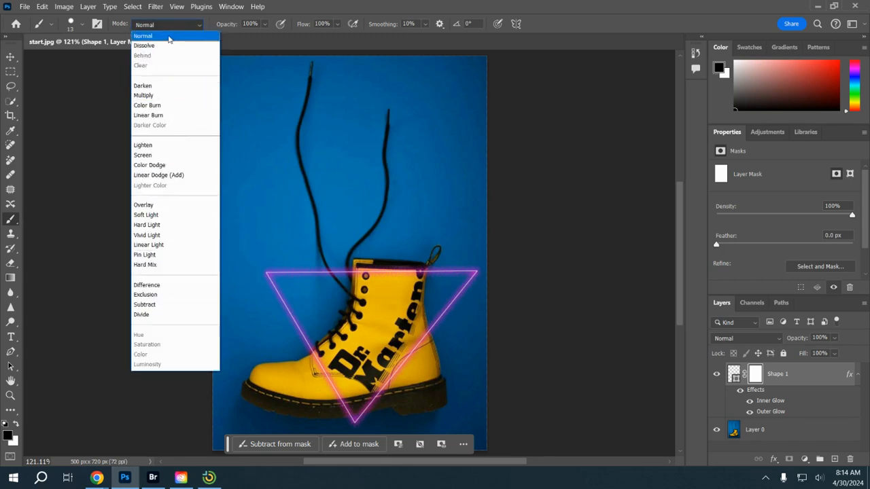
left_click(170, 36)
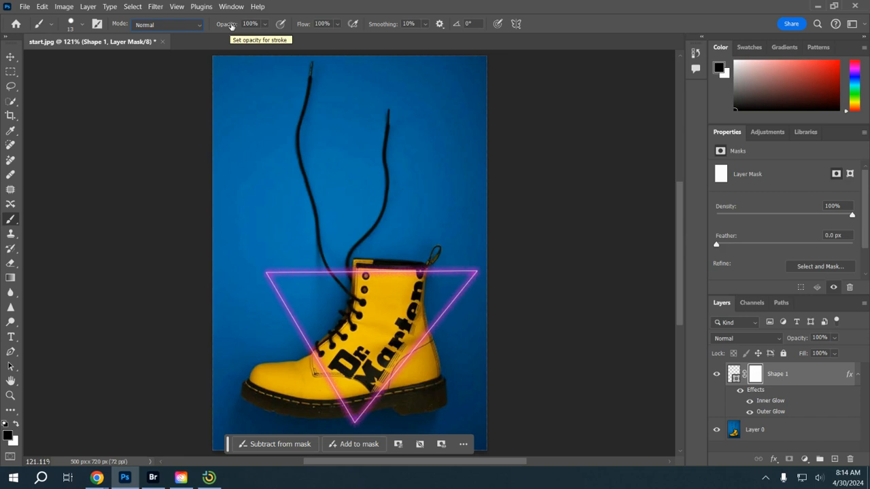
left_click(82, 24)
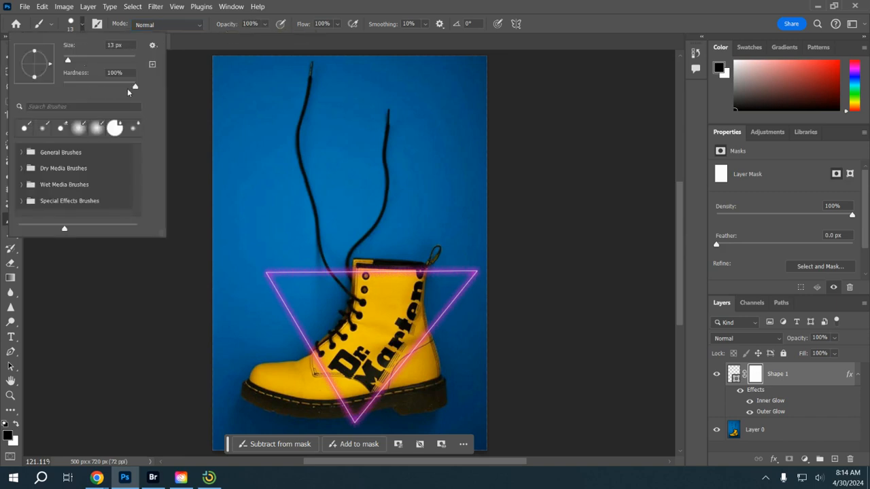
left_click(265, 25)
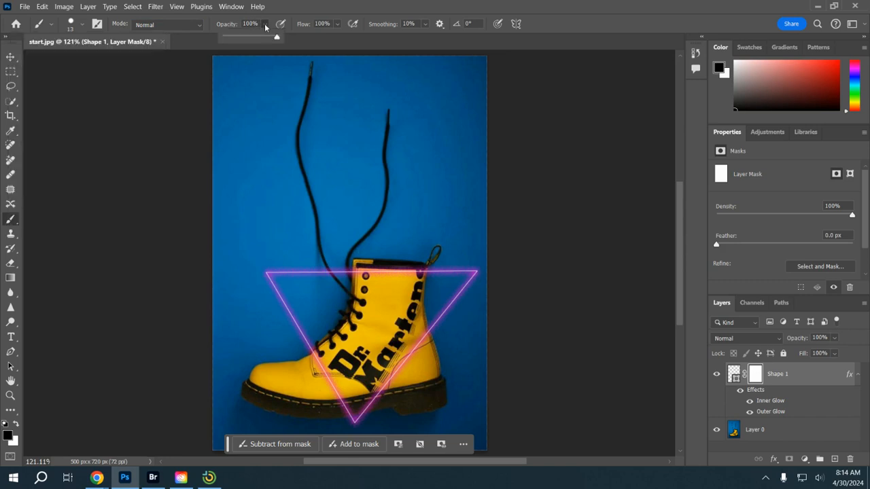
left_click(337, 25)
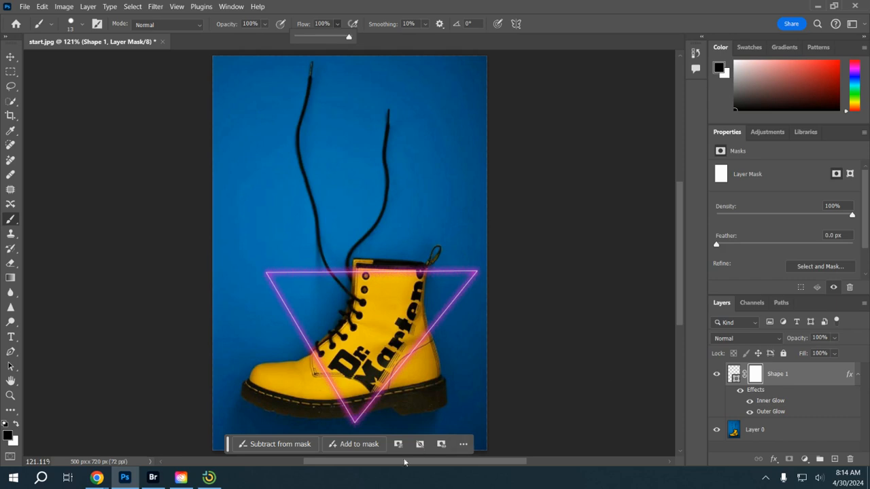
- Paint black on the Shape 1 mask at 200% zoom to hide all three triangle sides where they cross the boot
left_click(10, 395)
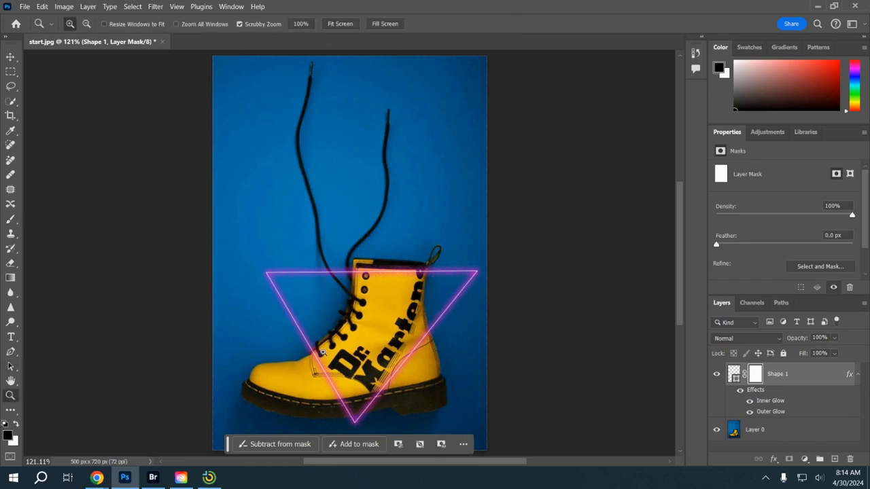
left_click(324, 352)
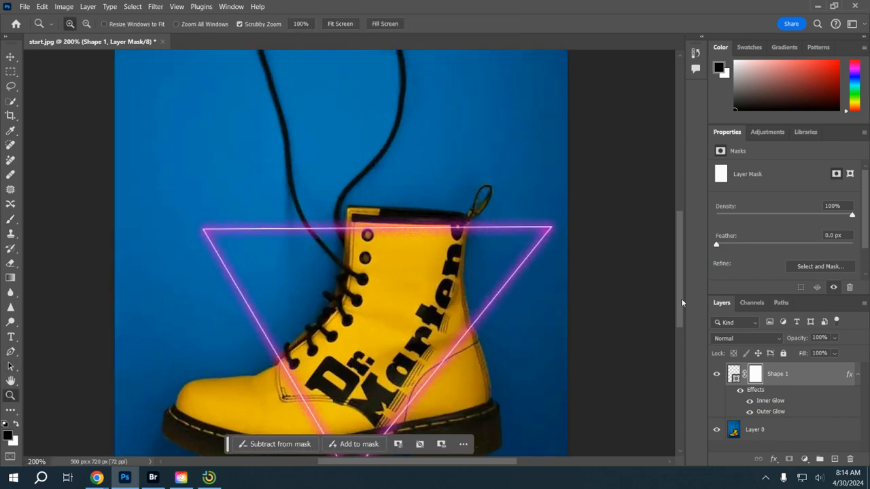
left_click_drag(681, 299, 679, 323)
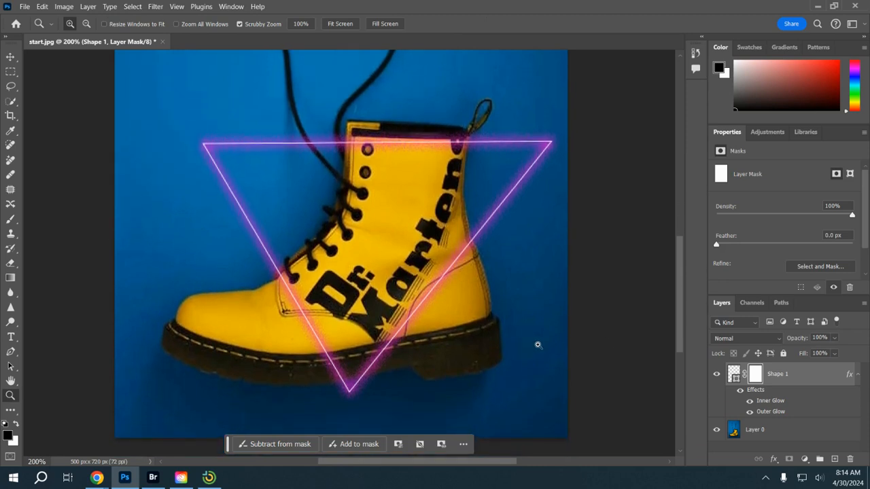
left_click(11, 223)
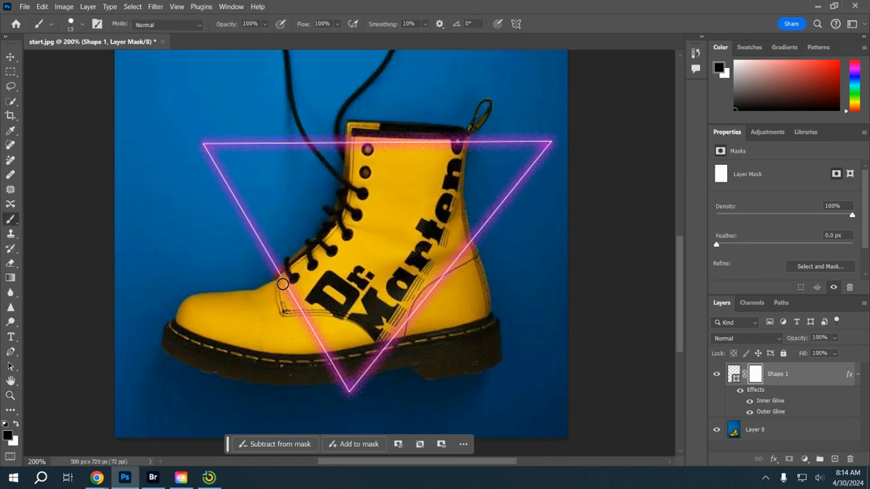
left_click_drag(282, 283, 339, 374)
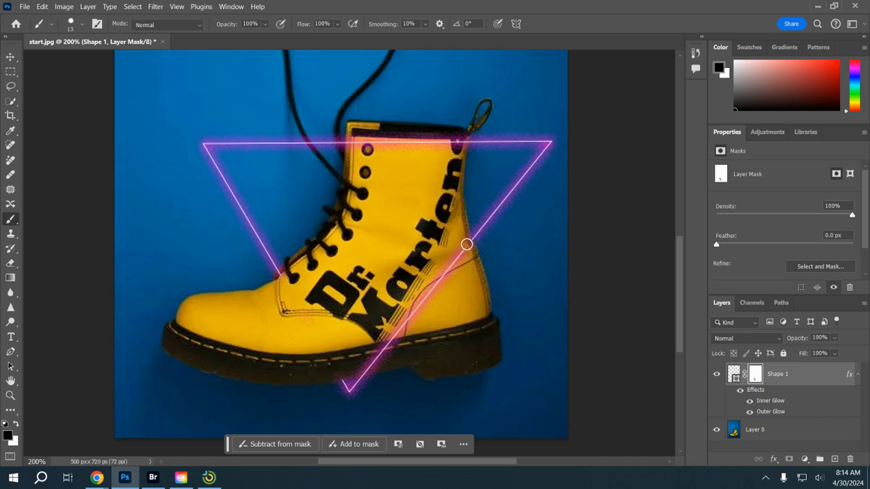
left_click_drag(466, 244, 359, 369)
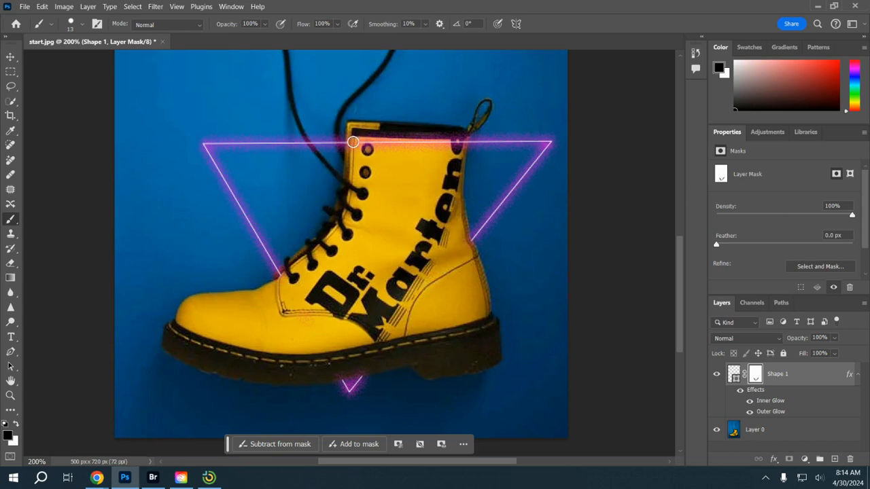
left_click_drag(353, 142, 462, 142)
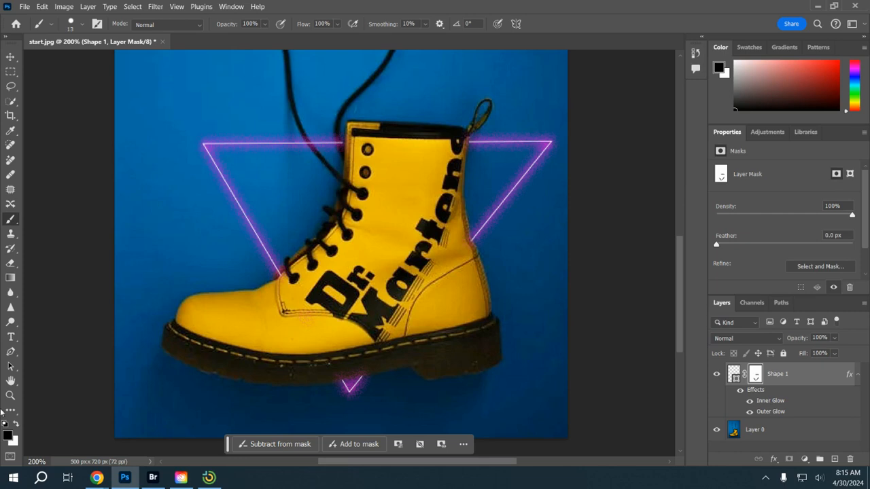
- Paint white on the Shape 1 mask to reveal the triangle's upper side across the boot, and hide it again with black
left_click(17, 425)
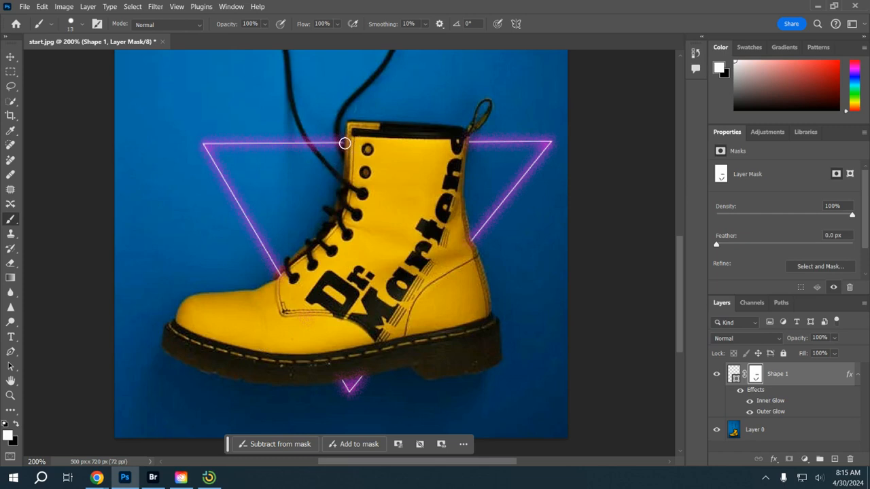
left_click_drag(345, 142, 470, 144)
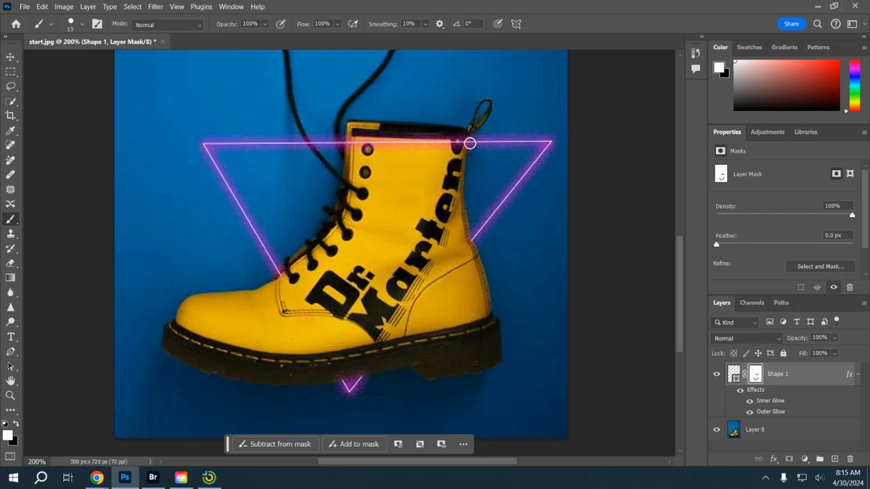
left_click(17, 424)
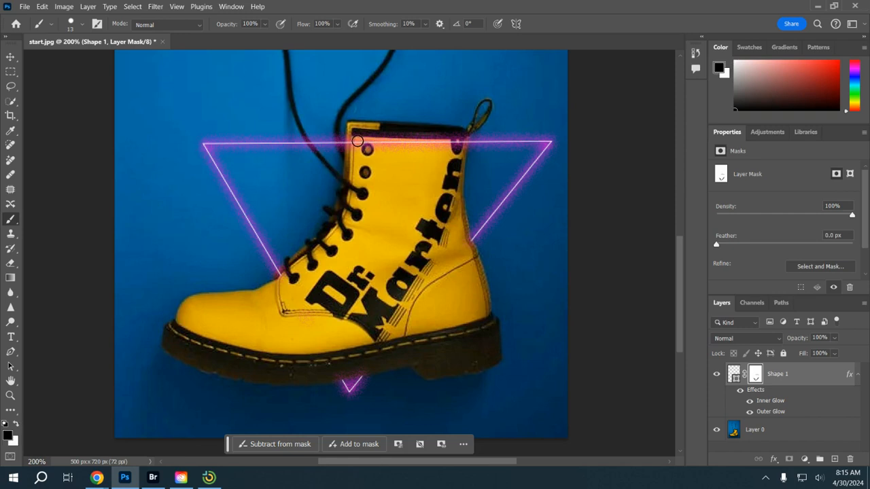
mouse_move(368, 142)
left_mouse_down()
mouse_move(462, 141)
mouse_move(366, 148)
left_mouse_up()
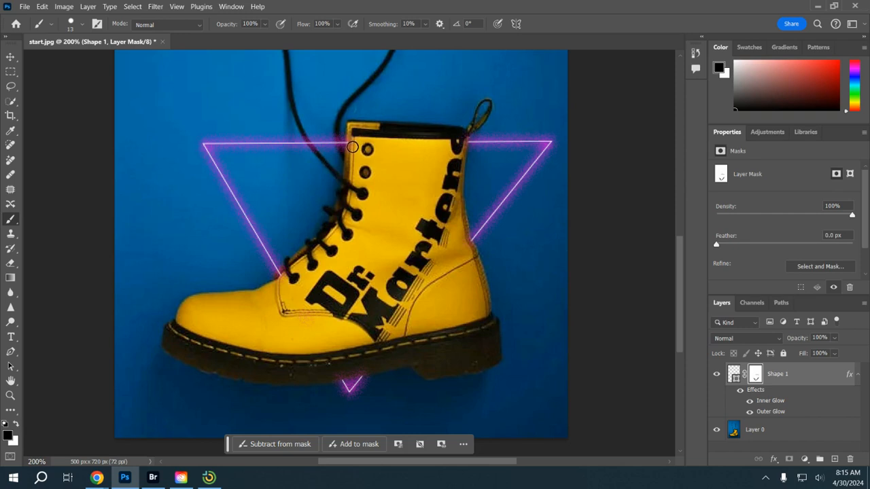
- Paint white on the Shape 1 mask to bring the triangle's upper side back in front of the boot
left_click(17, 424)
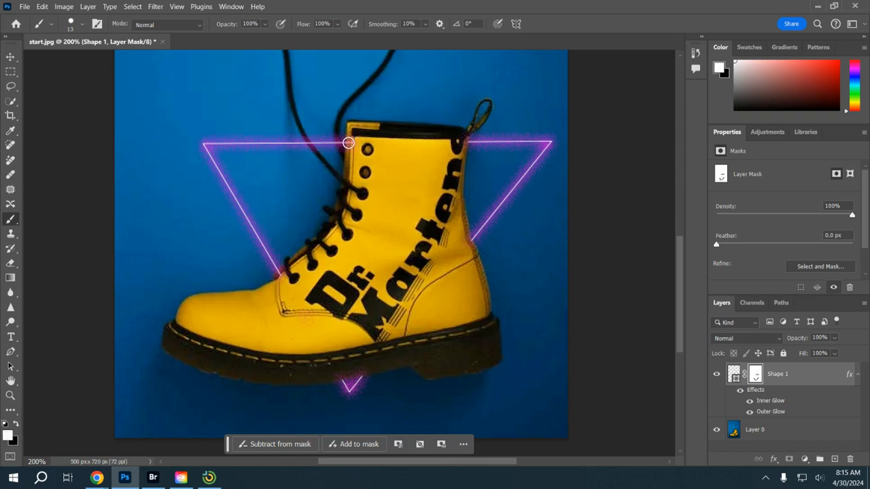
left_click_drag(349, 142, 460, 142)
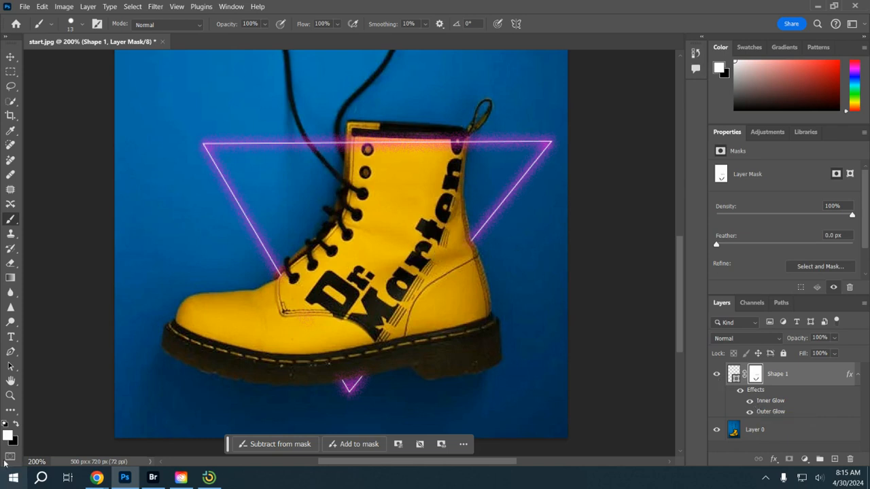
left_click(11, 396)
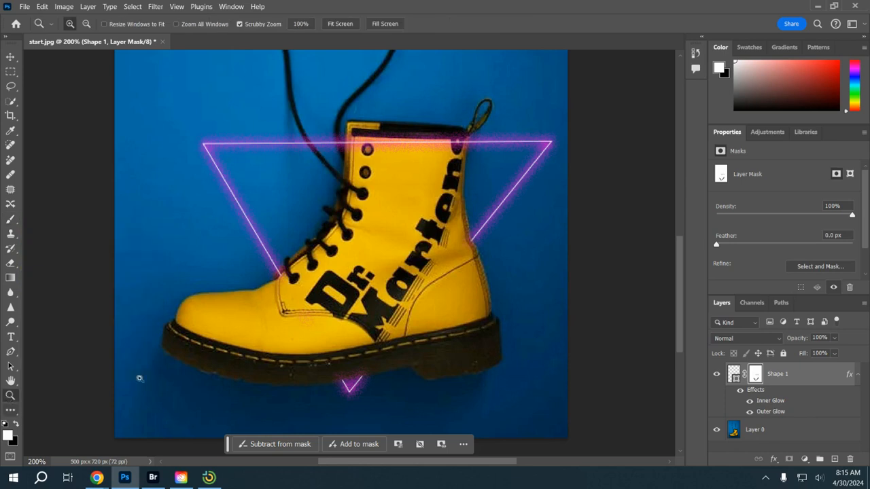
left_click(338, 26)
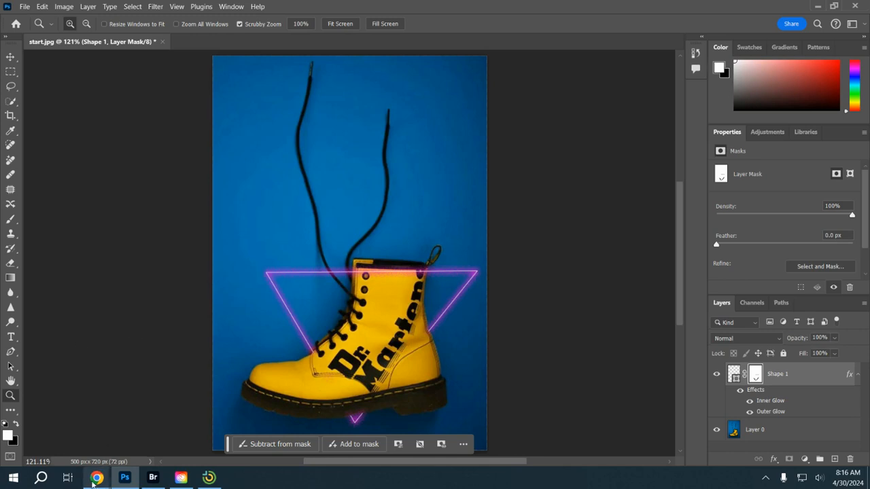
mouse_move(94, 481)
left_click(184, 447)
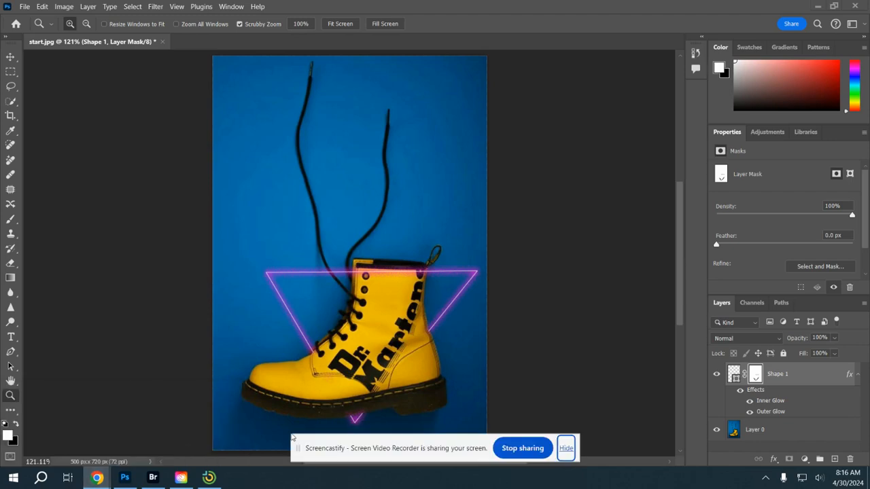